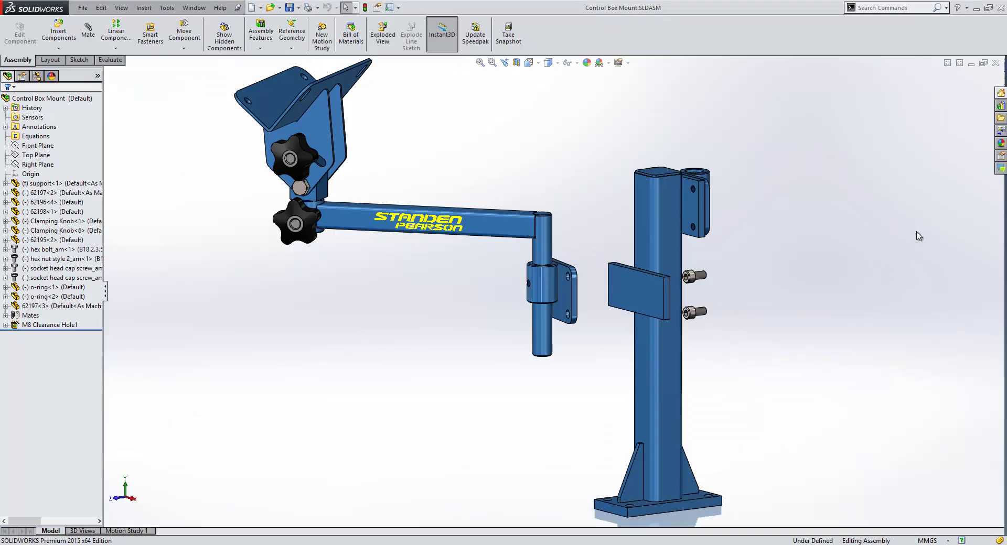
# - Start a Profile Center mate between the hinge bracket's hidden back face and the support plate face
pyautogui.scroll(-5, 608, 297)
pyautogui.moveTo(608, 296); pyautogui.dragTo(610, 307, button='middle')
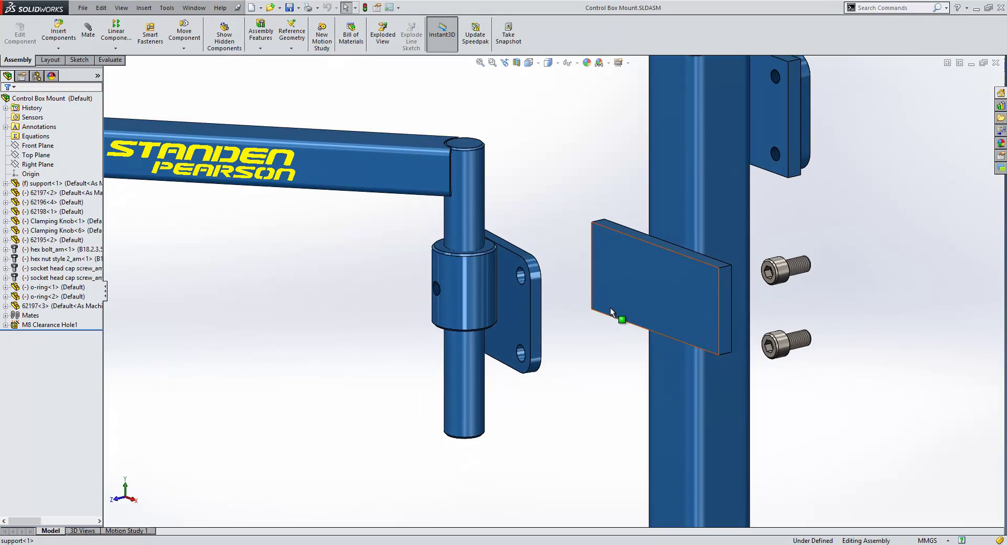
pyautogui.click(555, 319)
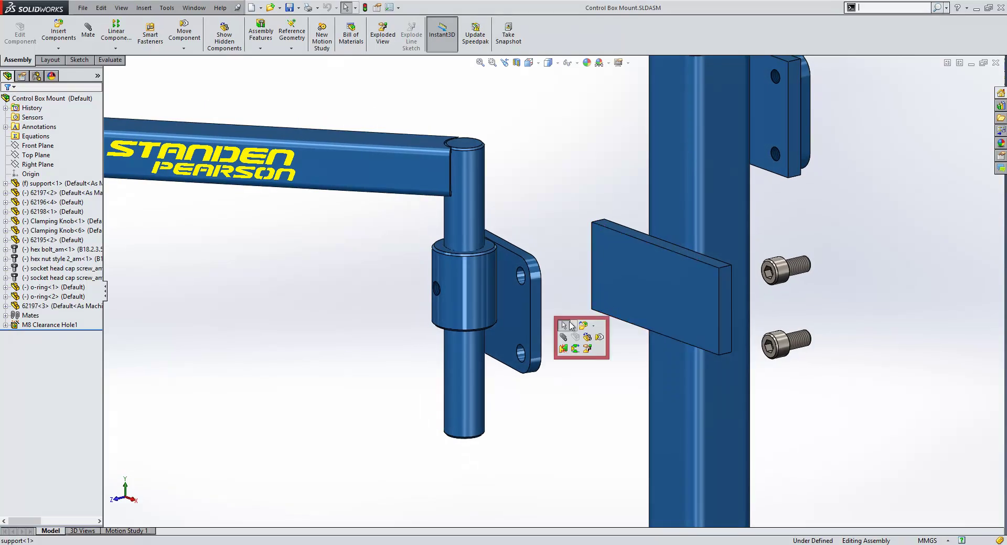
pyautogui.click(564, 344)
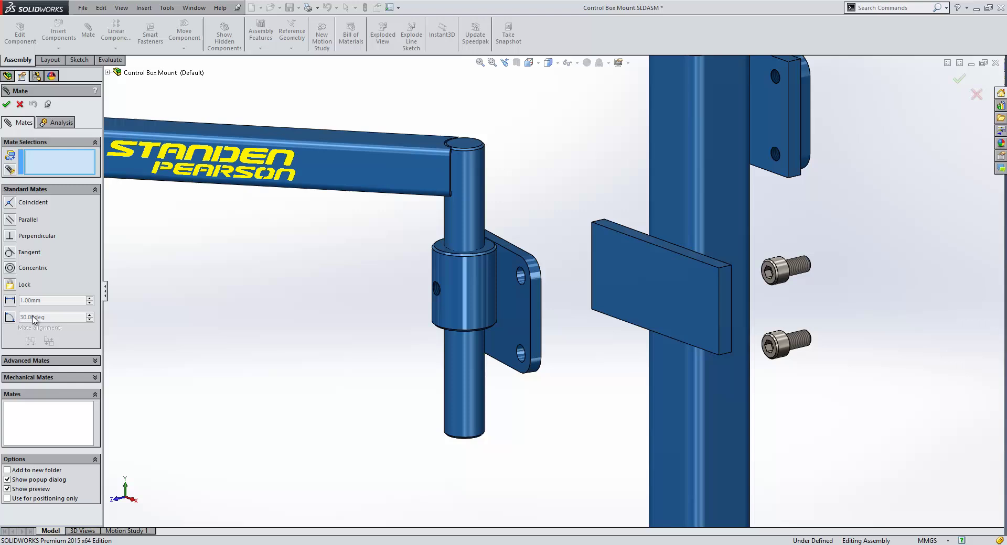
pyautogui.click(33, 362)
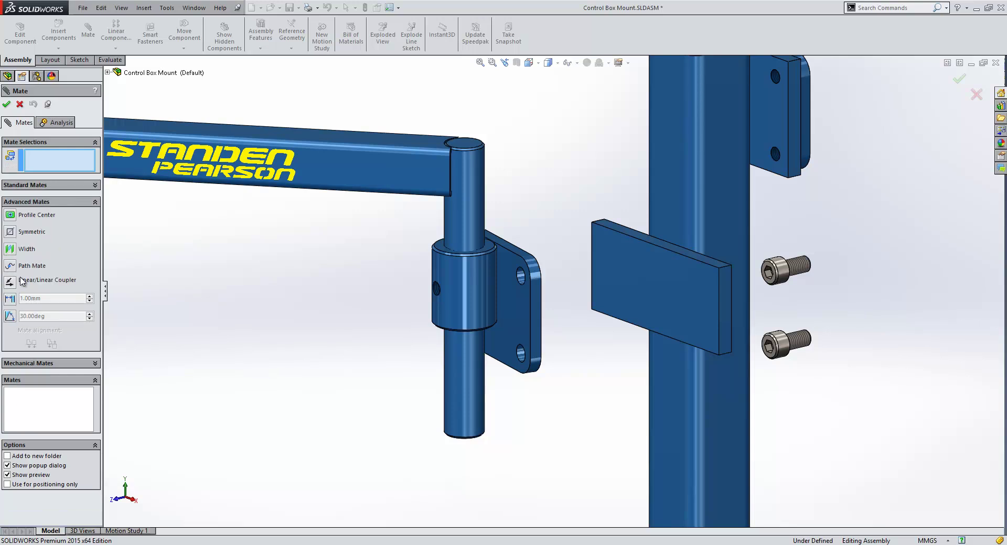
pyautogui.click(11, 215)
pyautogui.scroll(-2, 466, 294)
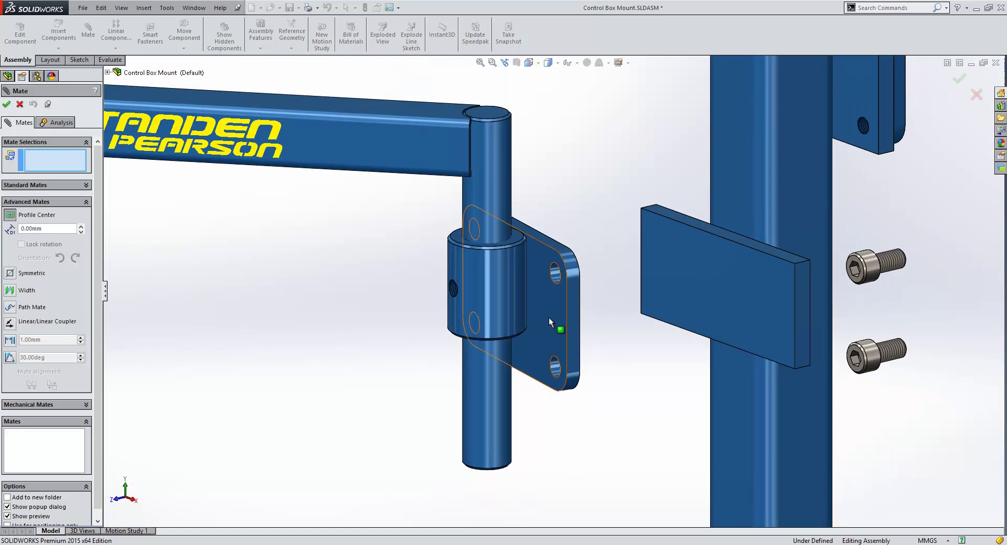
pyautogui.rightClick(550, 317)
pyautogui.click(582, 354)
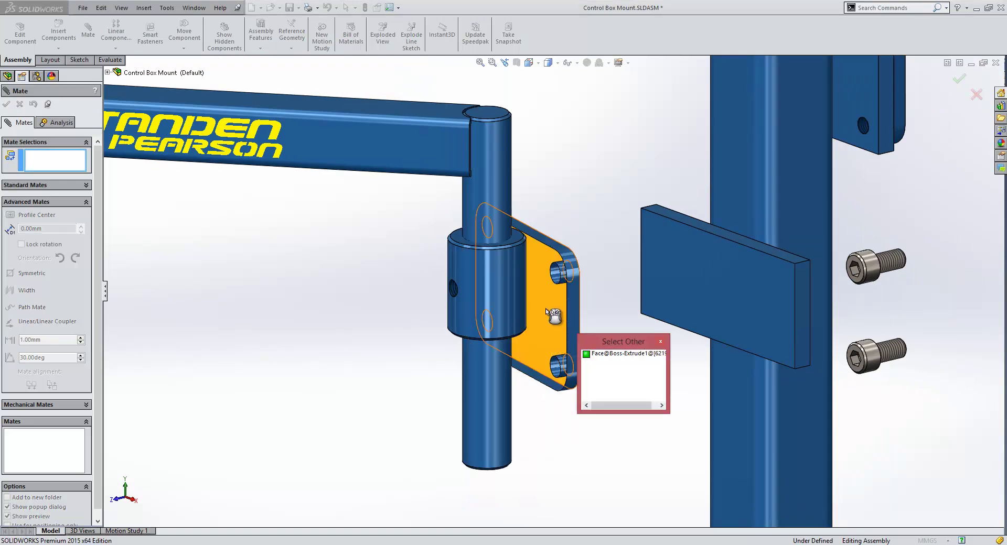
pyautogui.click(546, 308)
pyautogui.click(706, 299)
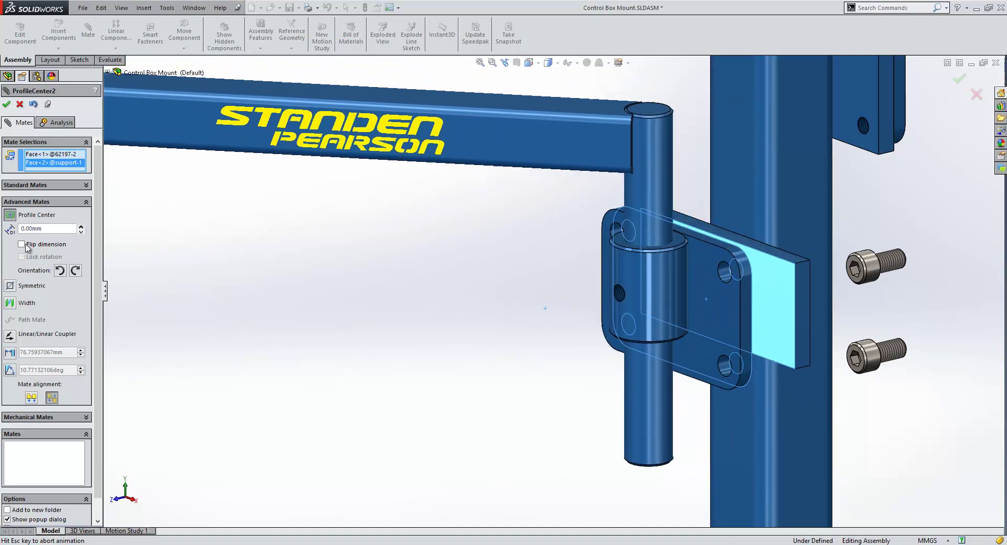
# - Flip the offset, rotate the bracket until the arm is horizontal, and set 0 mm offset
pyautogui.click(25, 245)
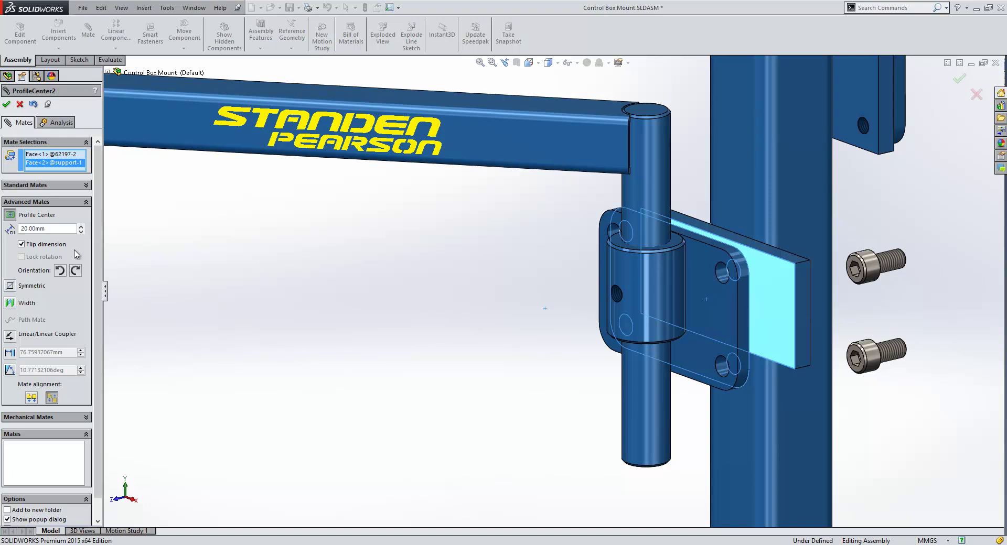
pyautogui.click(65, 271)
pyautogui.click(72, 270)
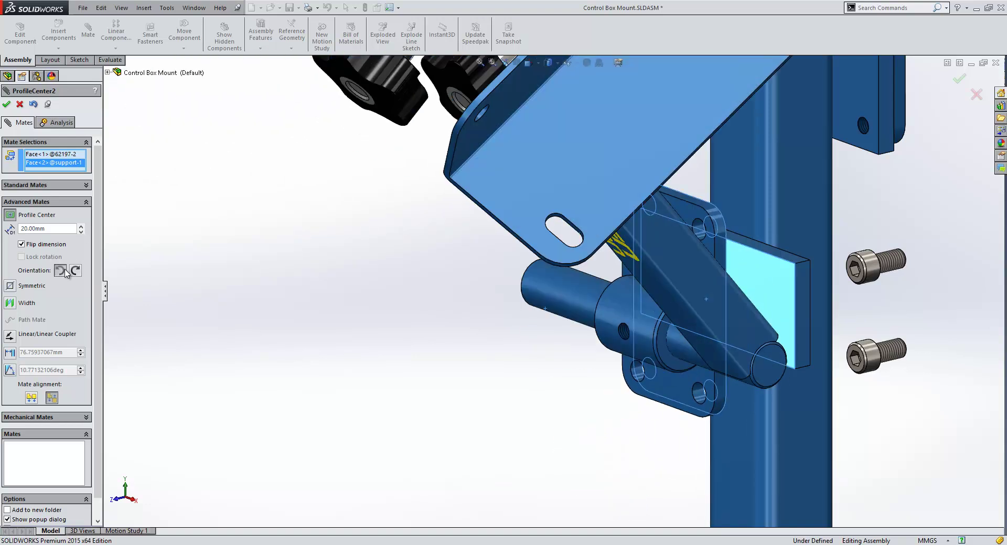
pyautogui.click(64, 271)
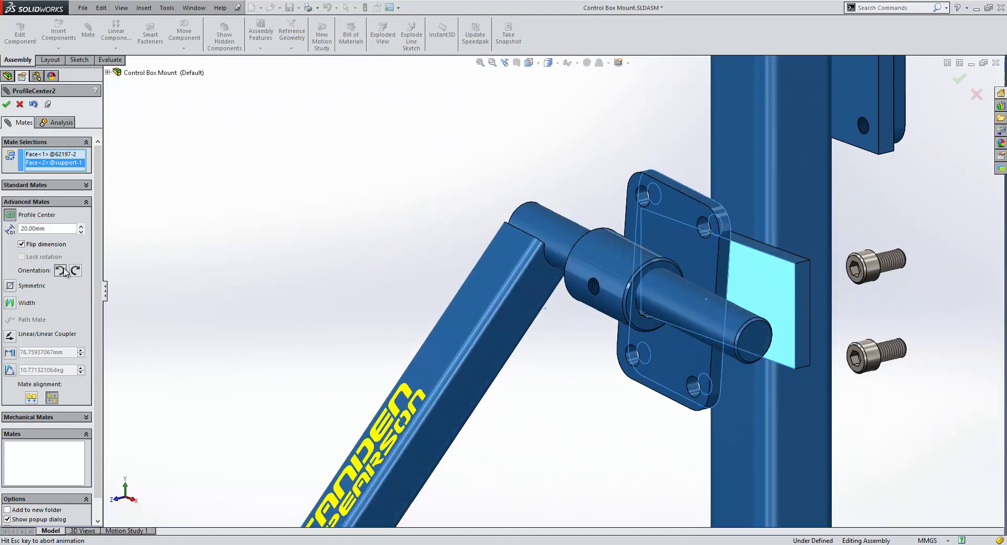
pyautogui.doubleClick(56, 229)
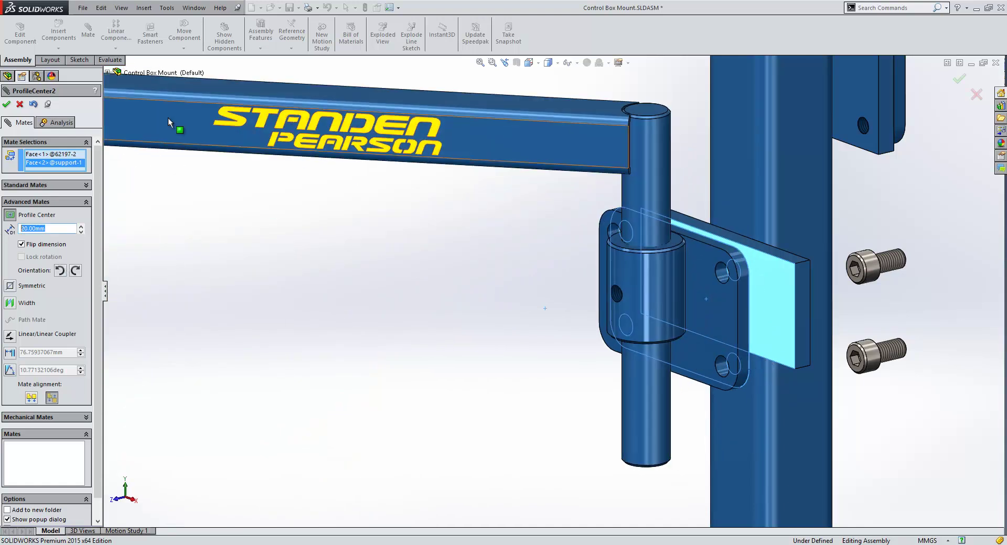
pyautogui.write('0')
pyautogui.press('Return')
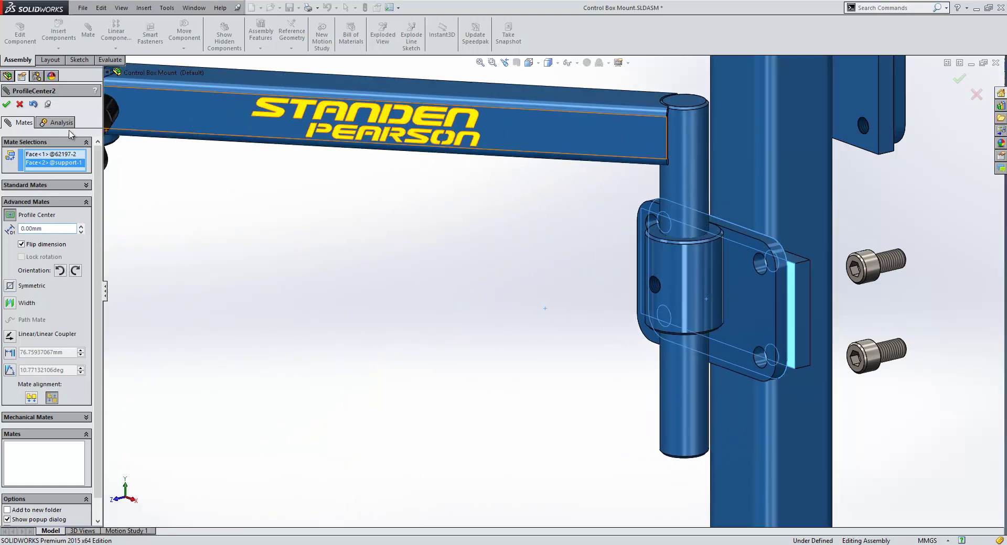
# - Accept the Profile Center mate and close the Mate PropertyManager
pyautogui.click(6, 103)
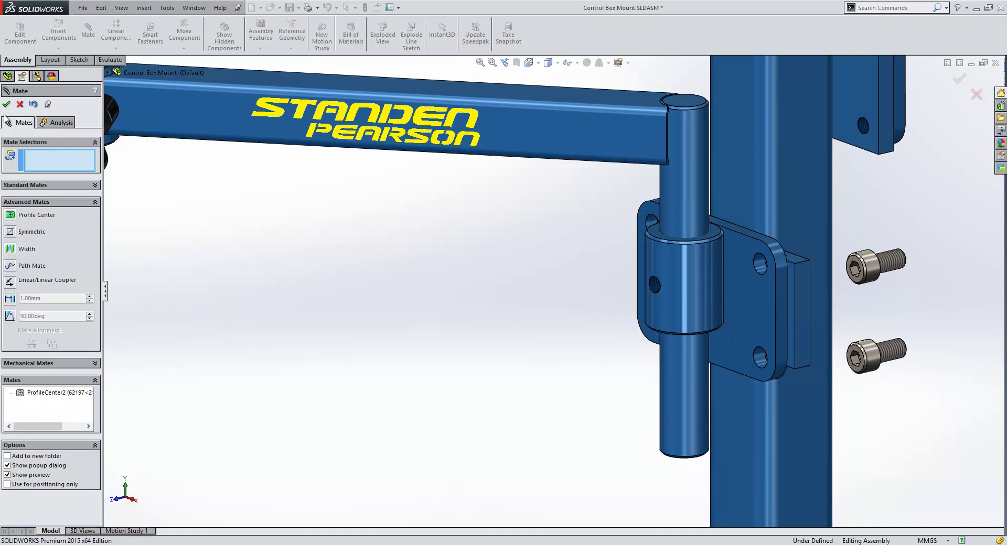
pyautogui.press('Escape')
pyautogui.scroll(5, 515, 348)
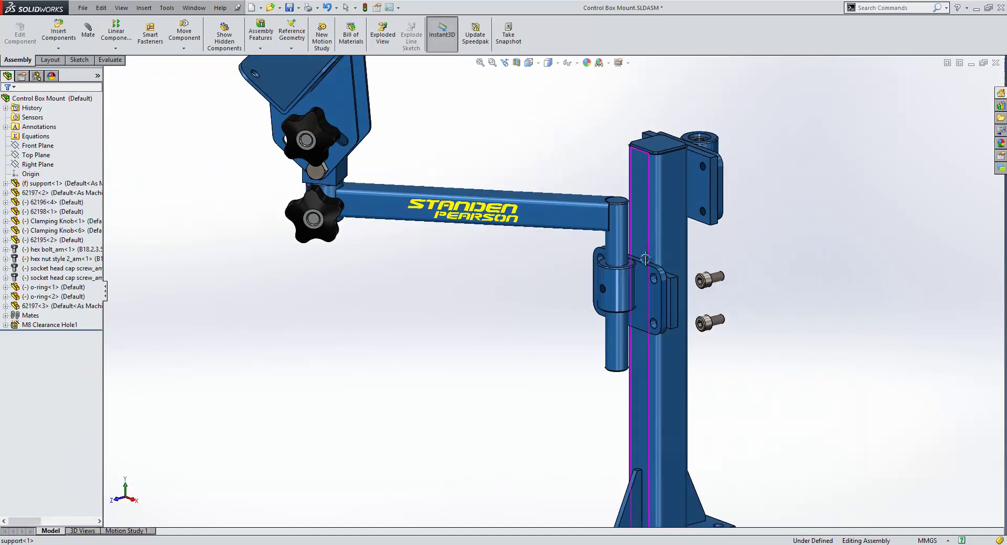
pyautogui.scroll(-3, 660, 286)
pyautogui.scroll(-1, 660, 286)
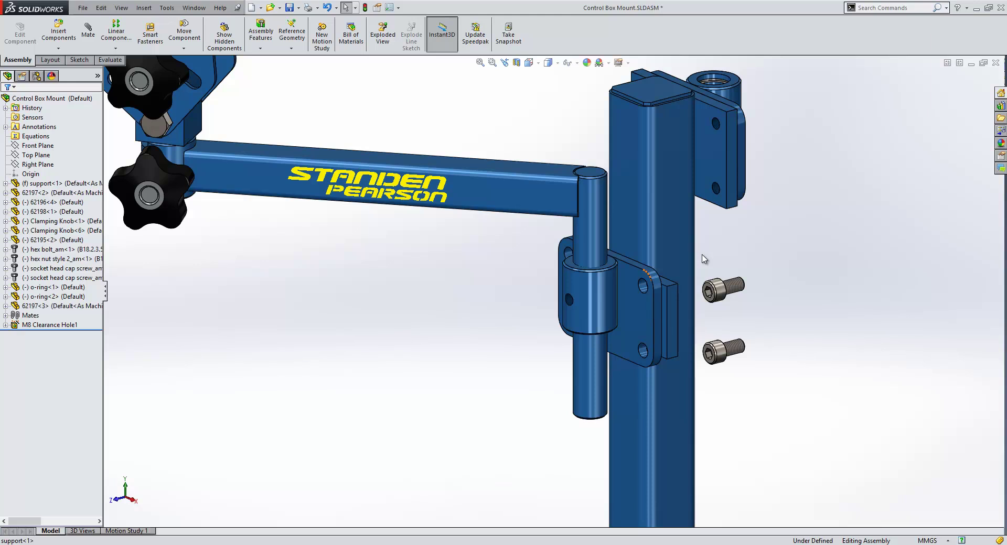
# - Change the support's bolt spacing from 45 to 60 mm and plate position from 100 to 120 mm
pyautogui.click(674, 319)
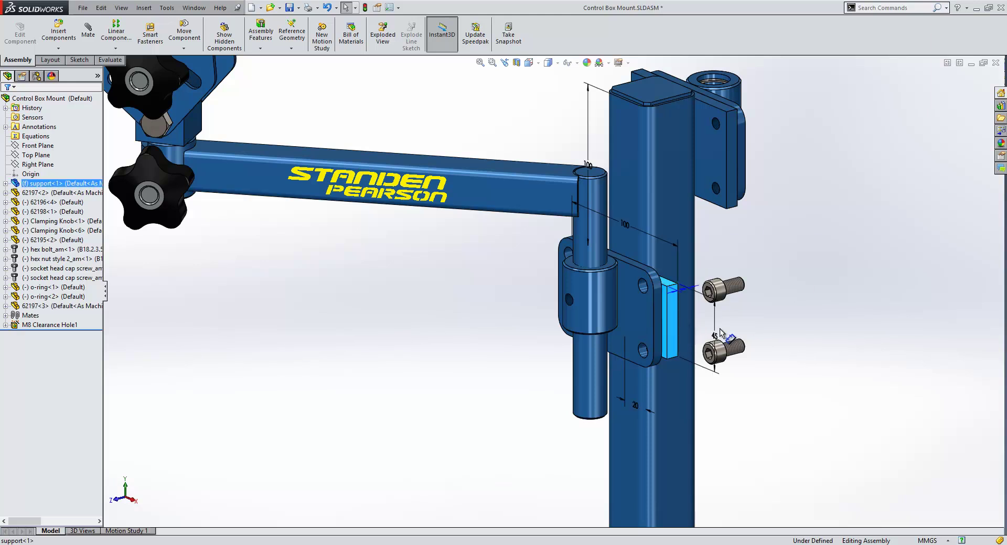
pyautogui.doubleClick(715, 336)
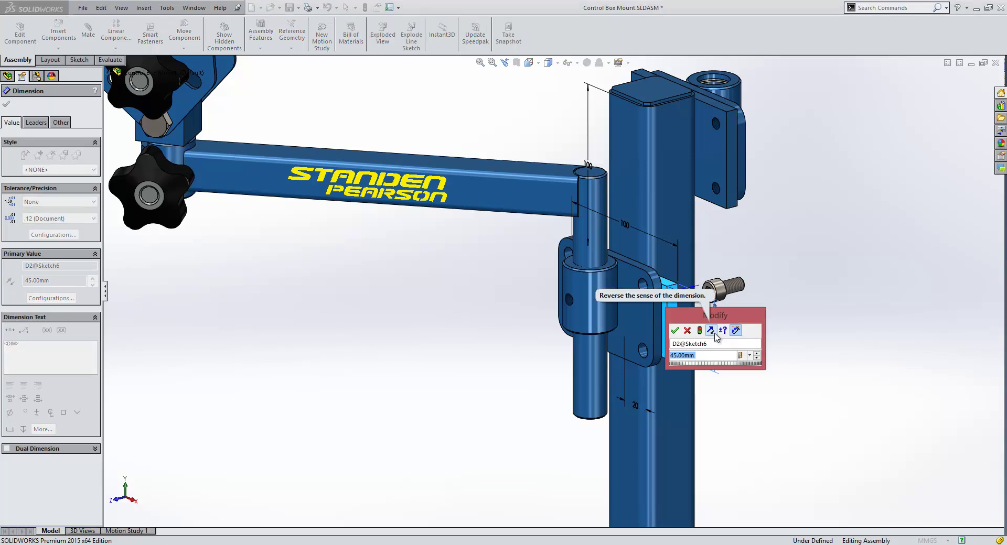
pyautogui.write('60')
pyautogui.press('Return')
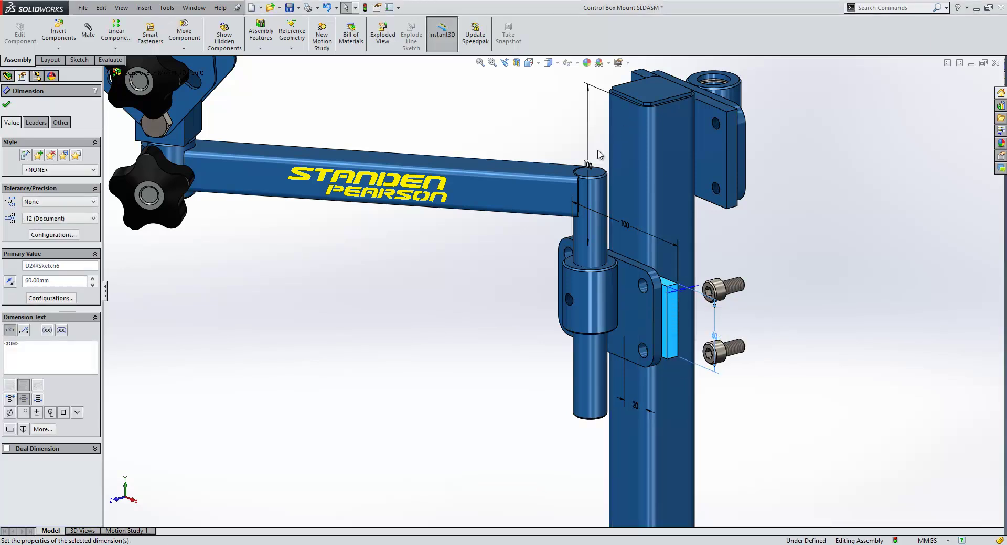
pyautogui.doubleClick(590, 170)
pyautogui.write('120')
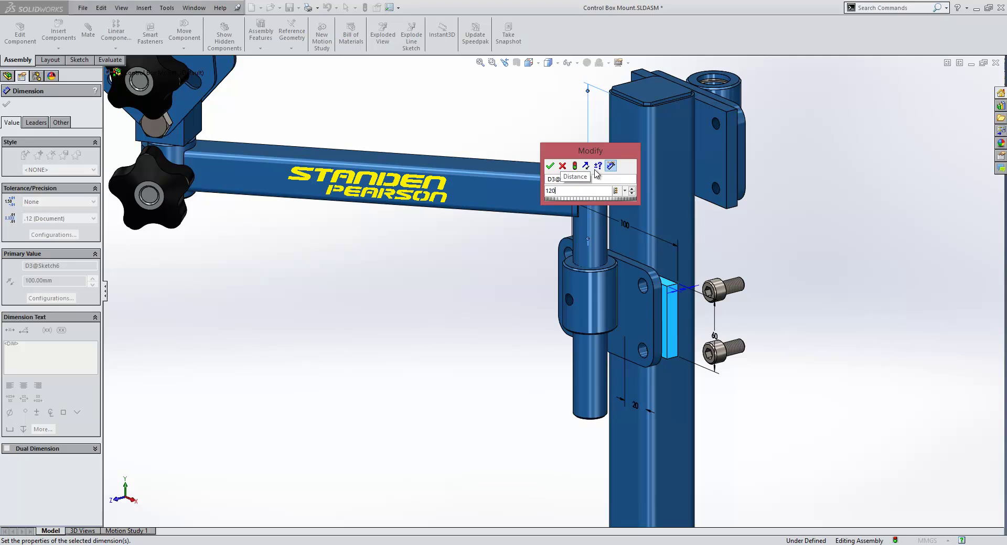
pyautogui.press('Return')
pyautogui.press('Escape')
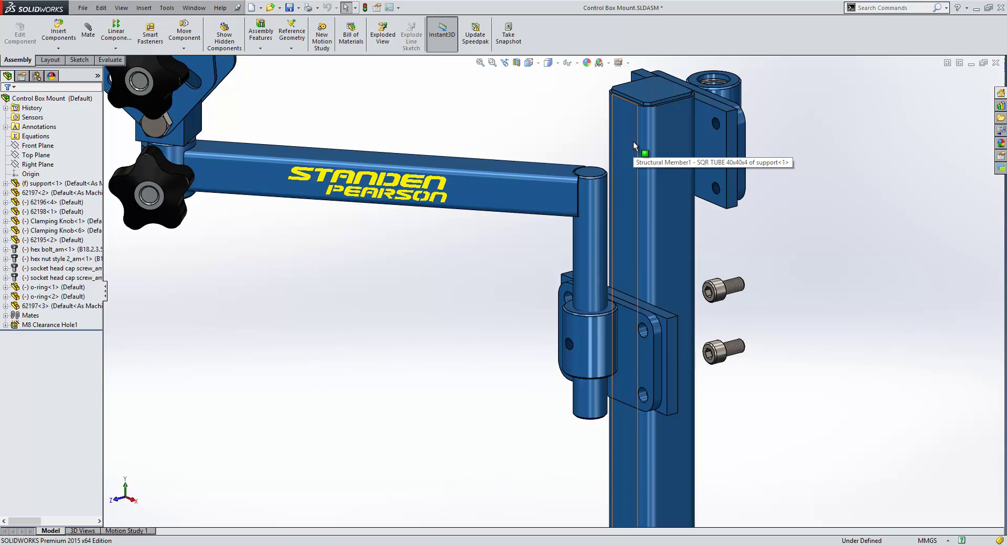
# - Seat the upper cap screw in its bracket hole with a rotation-locked Profile Center mate
pyautogui.scroll(-3, 709, 344)
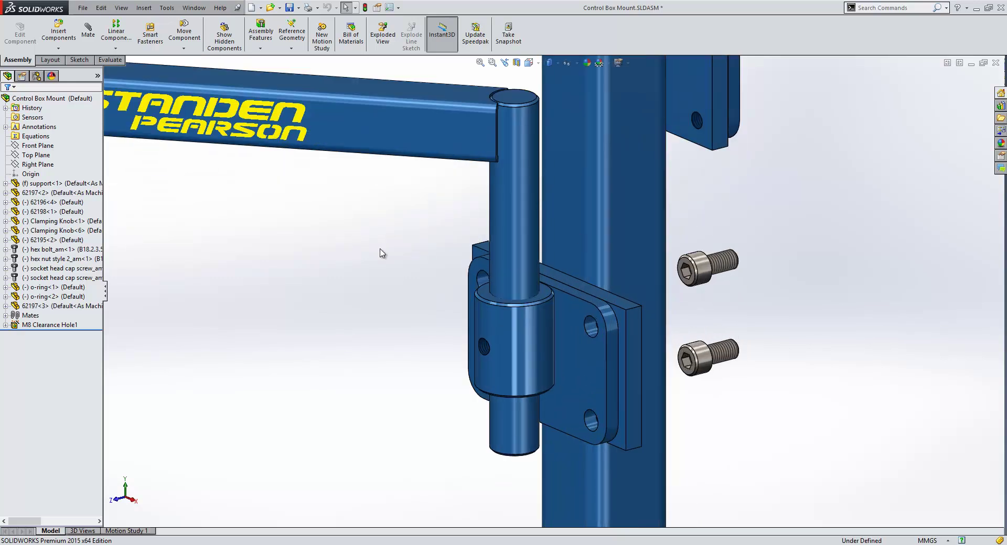
pyautogui.press('s')
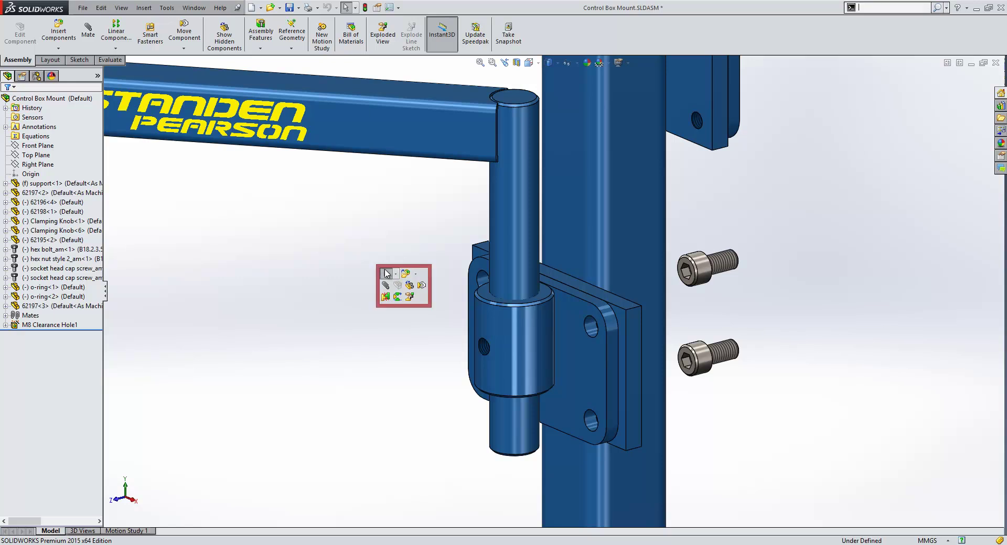
pyautogui.click(387, 287)
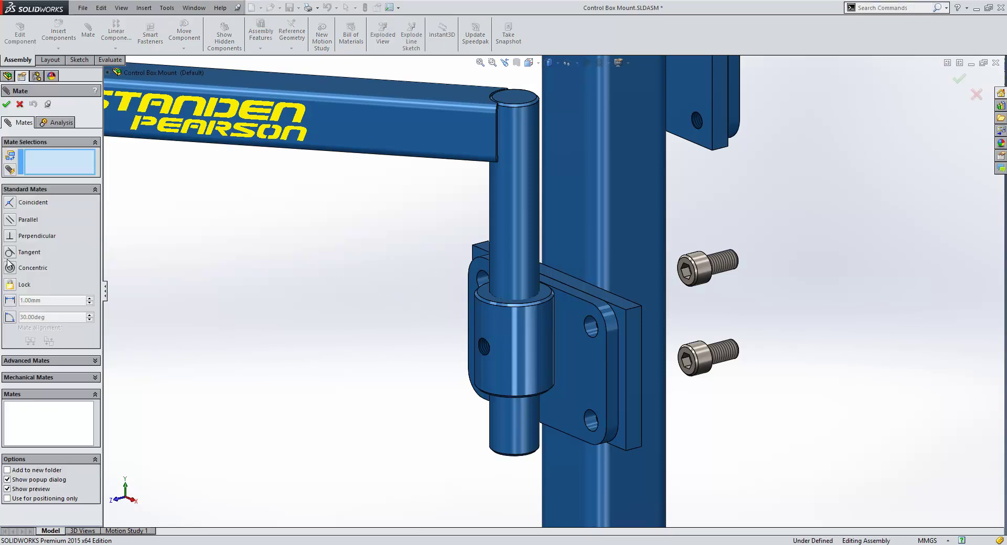
pyautogui.click(24, 360)
pyautogui.click(10, 215)
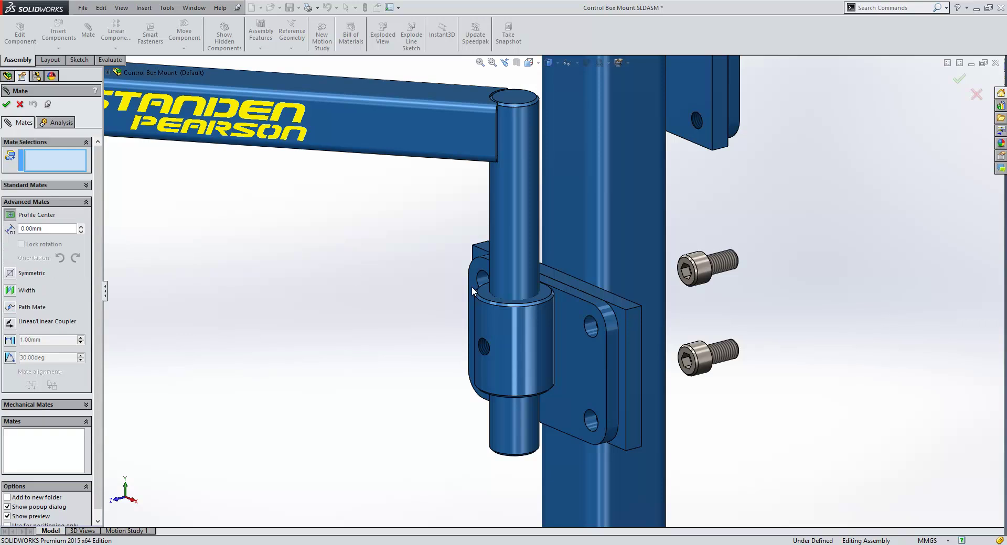
pyautogui.click(700, 286)
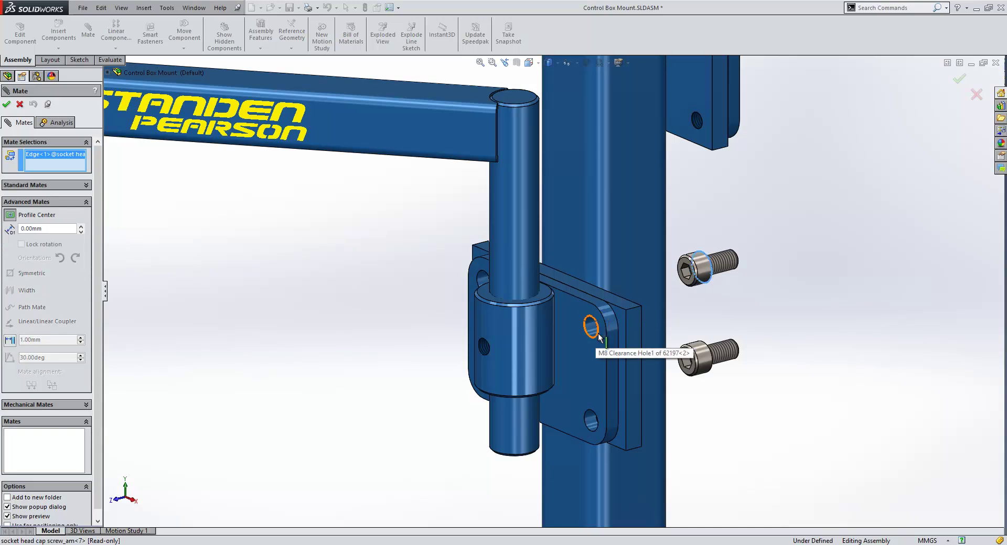
pyautogui.click(597, 336)
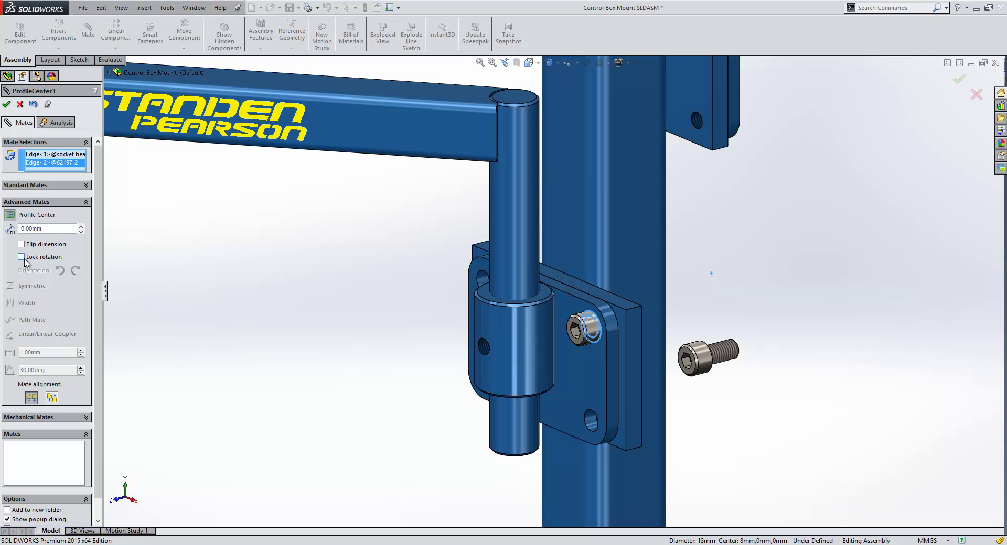
pyautogui.click(21, 257)
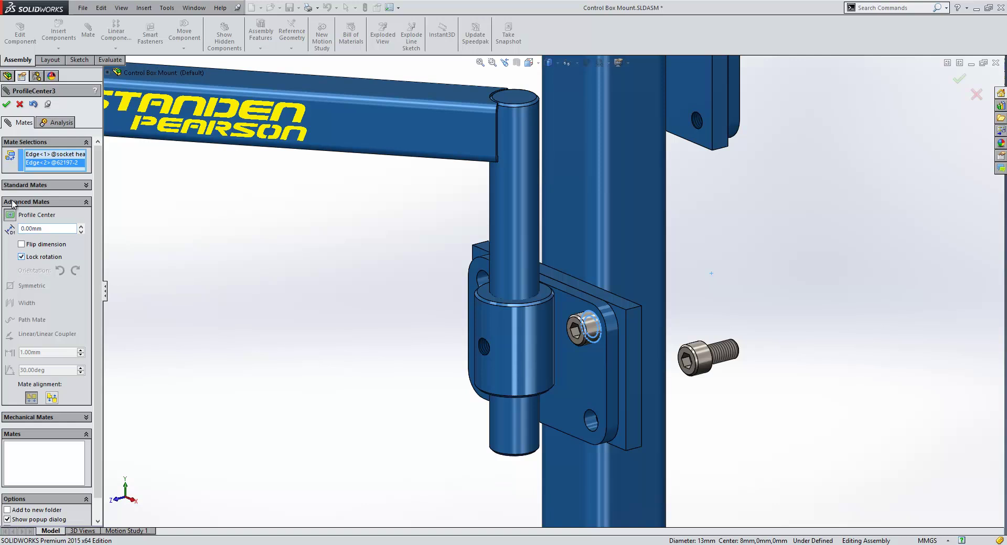
pyautogui.click(5, 105)
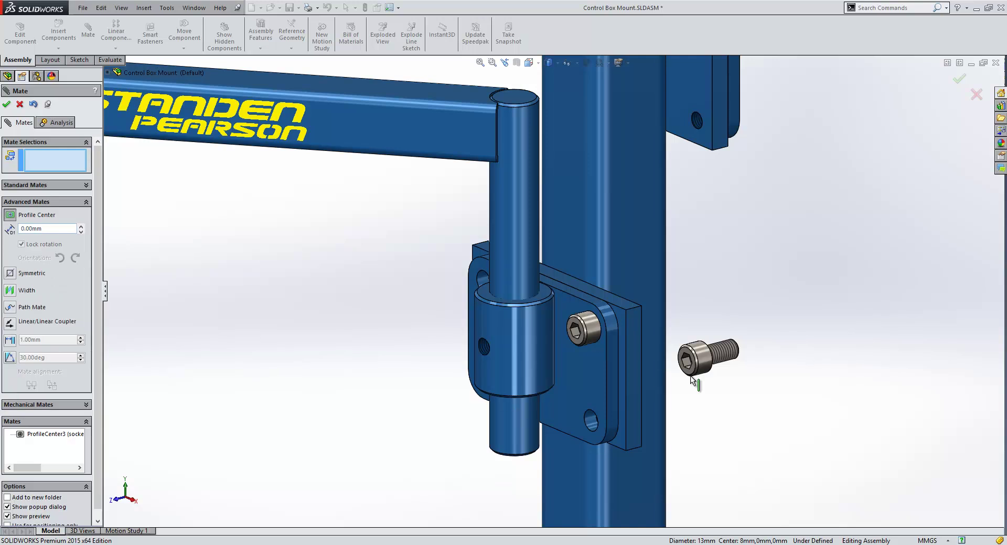
# - Mate the second screw's head edge to the lower bracket hole edge the same way
pyautogui.click(710, 366)
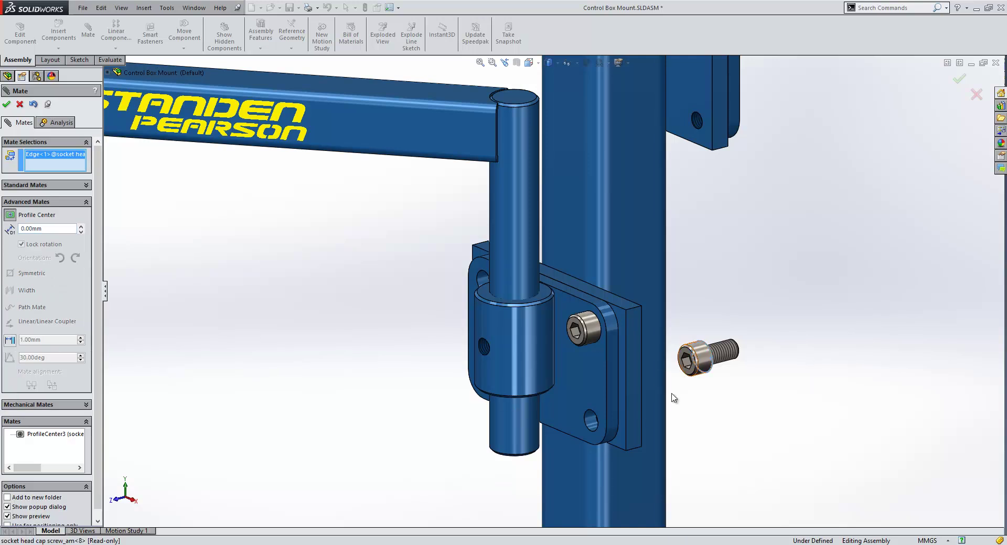
pyautogui.click(598, 423)
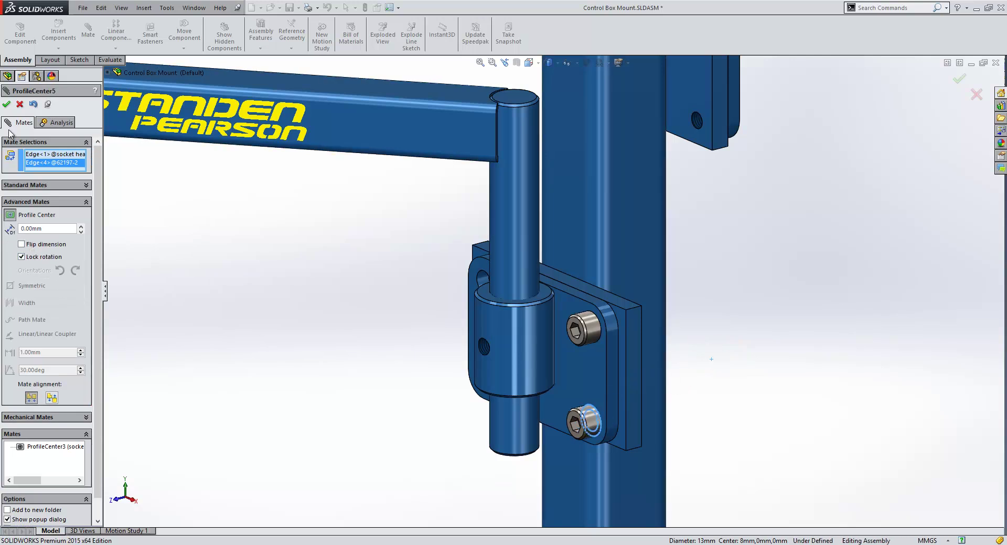
pyautogui.click(6, 103)
# - Expand the Mates folder to review ProfileCenter3, then drag shaft 62196 to swing the arm
pyautogui.click(7, 104)
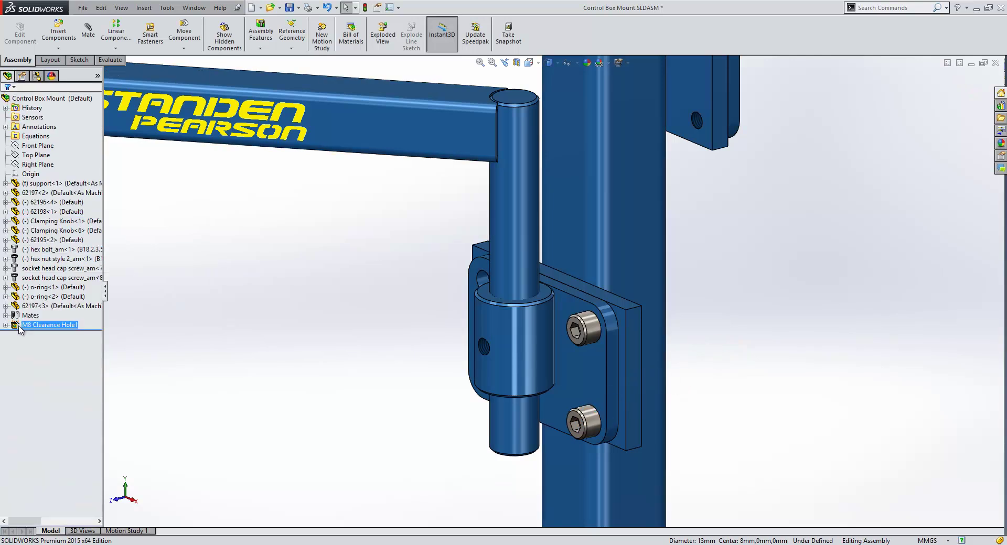
pyautogui.click(5, 316)
pyautogui.scroll(-1, 32, 319)
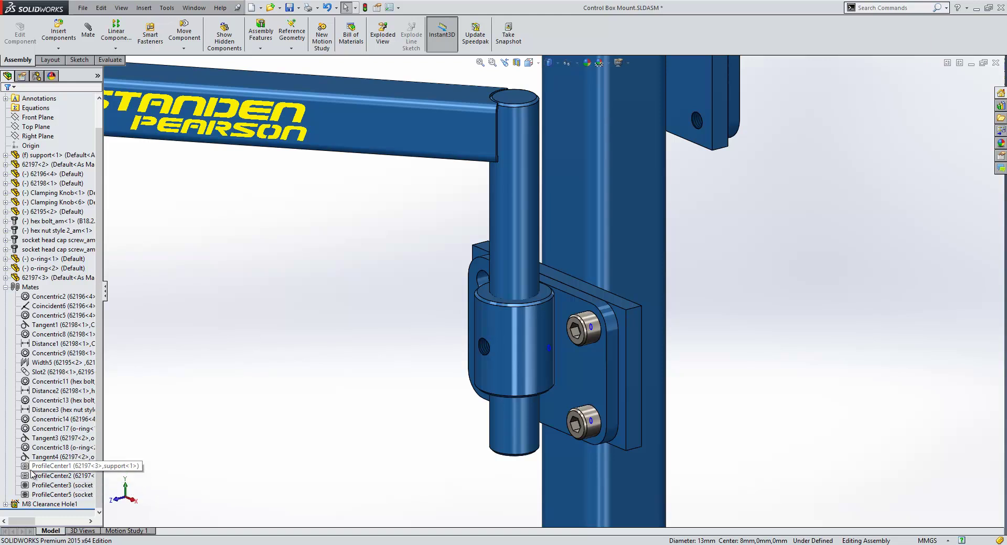
pyautogui.click(29, 491)
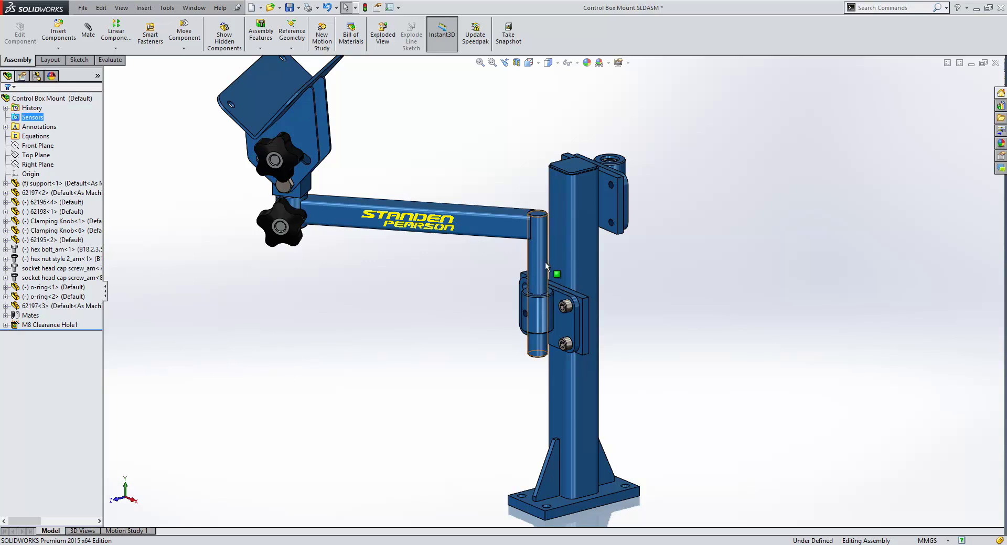
pyautogui.moveTo(542, 268)
pyautogui.mouseDown()
pyautogui.moveTo(537, 244)
pyautogui.moveTo(542, 255)
pyautogui.mouseUp()
pyautogui.scroll(-4, 554, 315)
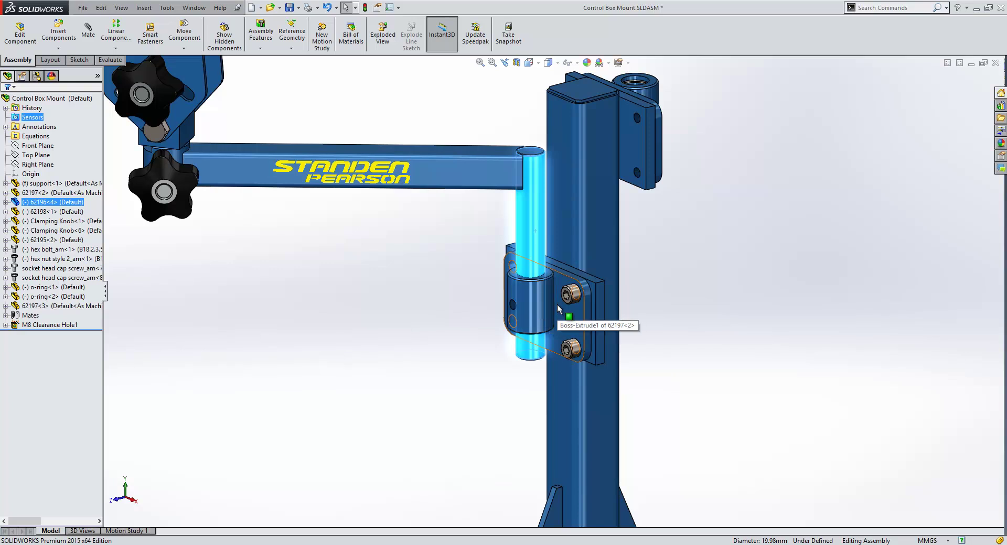
# - Select the shaft's bottom end face and the collar's lower and top faces for a mate
pyautogui.click(454, 353)
pyautogui.moveTo(454, 353); pyautogui.dragTo(482, 241, button='middle')
pyautogui.scroll(-3, 493, 252)
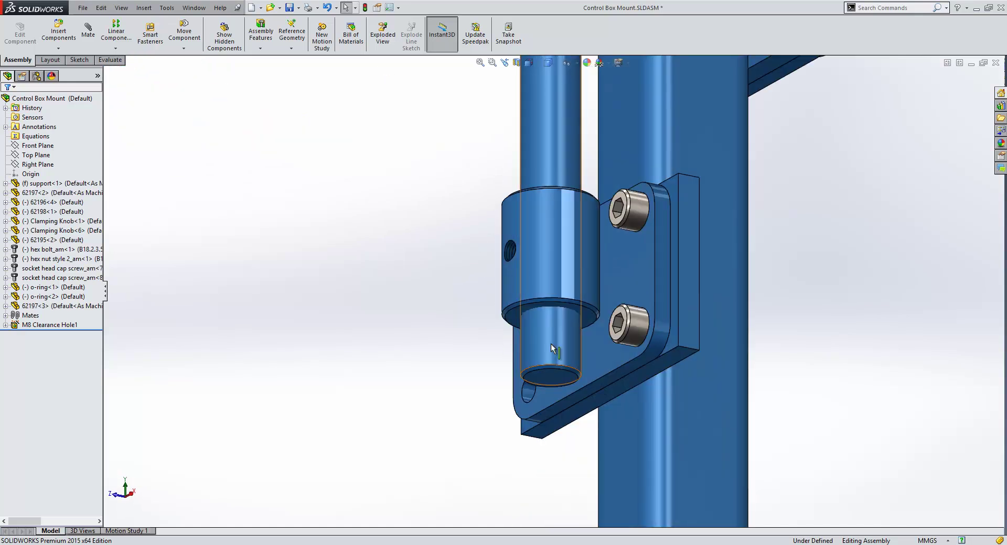
pyautogui.click(550, 378)
pyautogui.scroll(5, 524, 273)
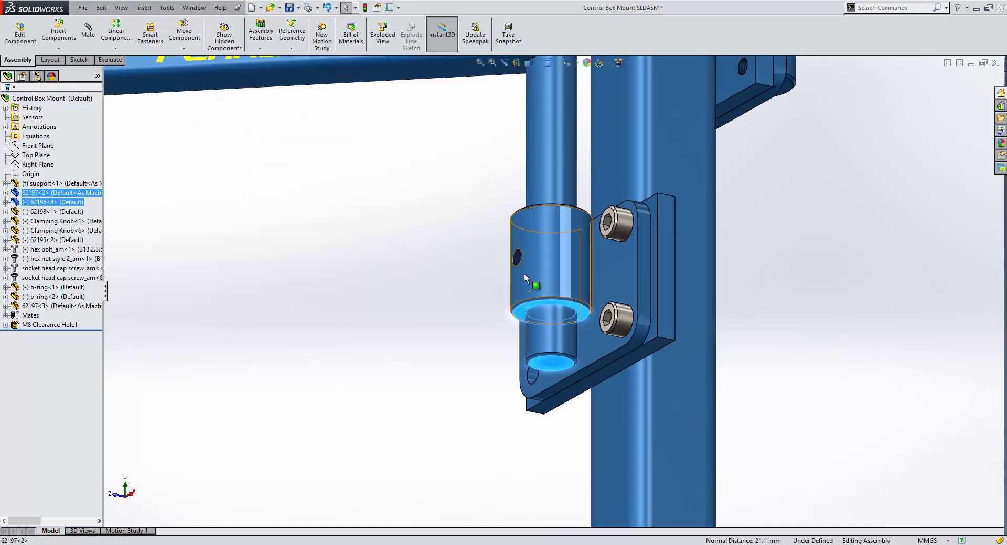
pyautogui.keyDown('ctrl'); pyautogui.click(502, 163); pyautogui.keyUp('ctrl')
pyautogui.moveTo(503, 162); pyautogui.dragTo(522, 233, button='middle')
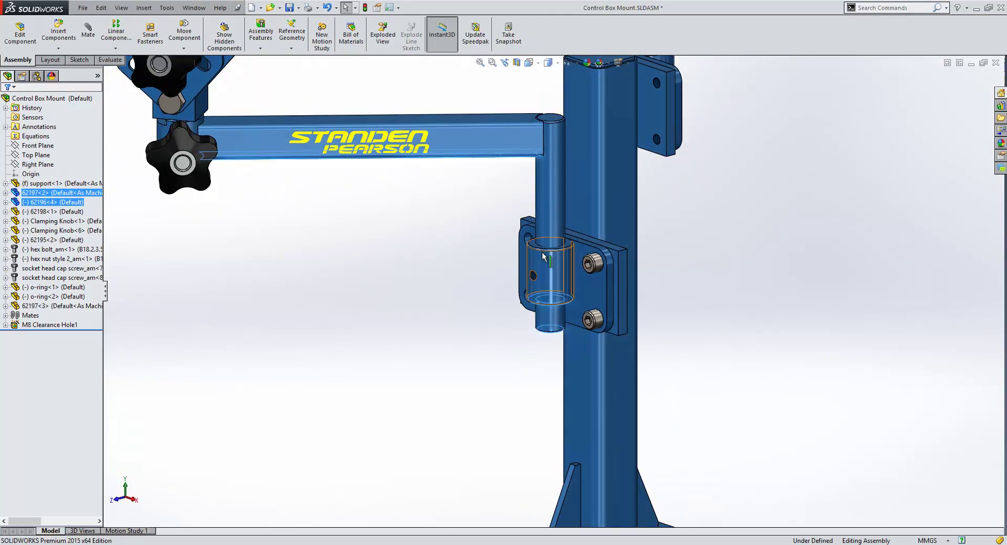
pyautogui.scroll(-3, 534, 249)
pyautogui.keyDown('ctrl'); pyautogui.click(534, 248); pyautogui.keyUp('ctrl')
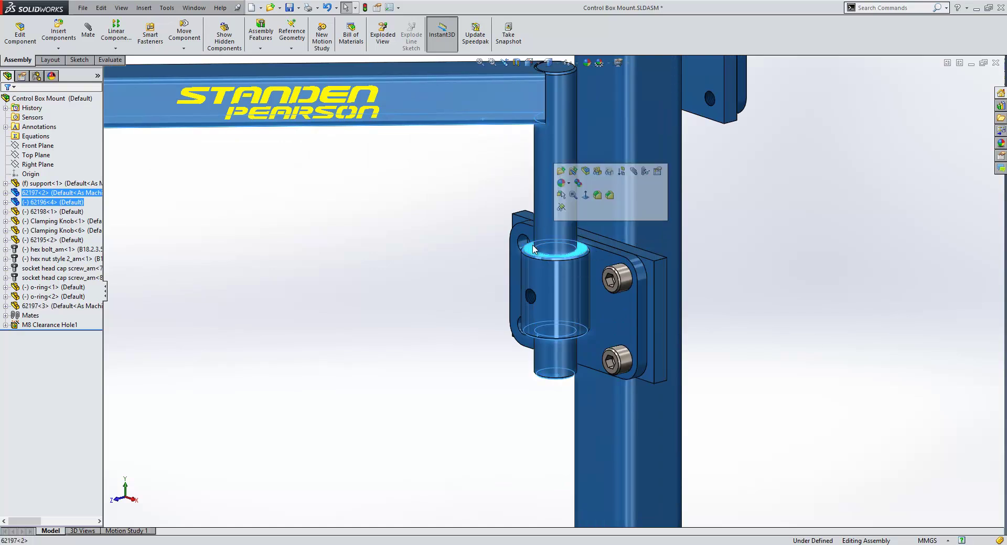
pyautogui.click(634, 171)
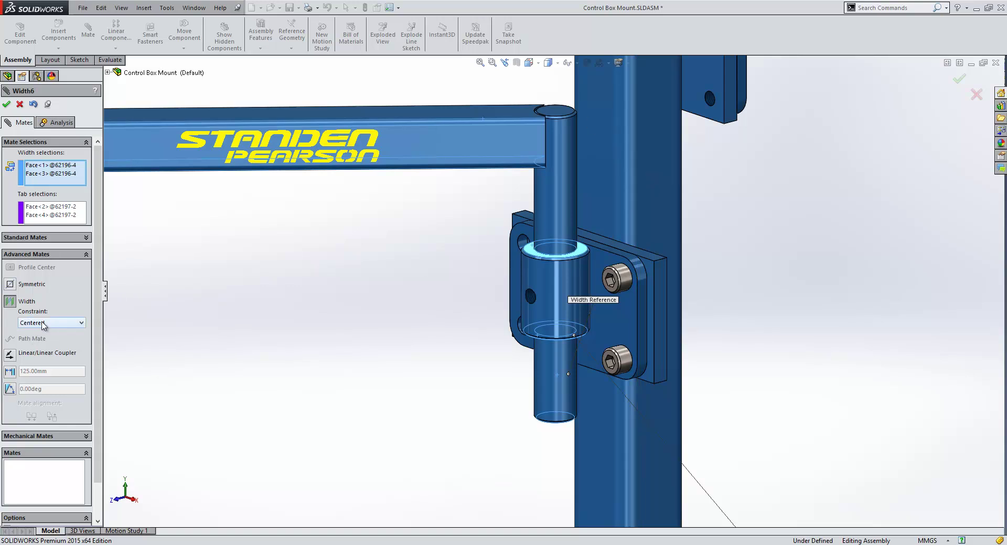
# - Try Dimension and Percent width constraints, then leave the Width mate constraint Free
pyautogui.click(82, 324)
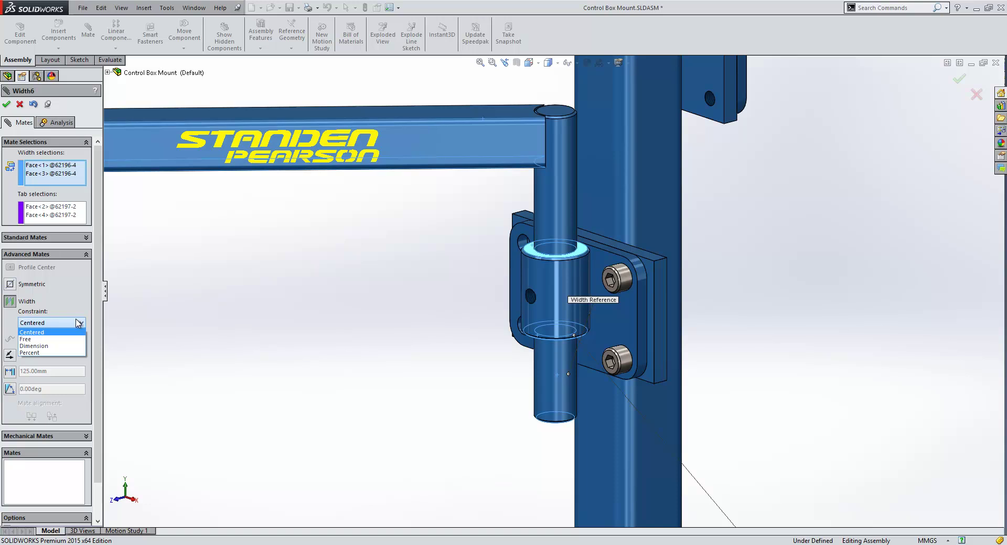
pyautogui.click(34, 346)
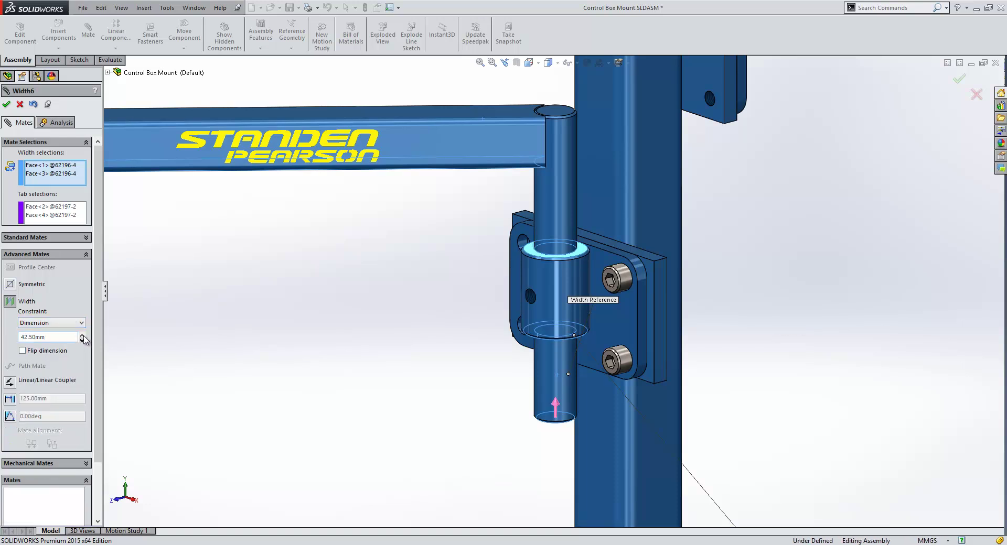
pyautogui.click(82, 338)
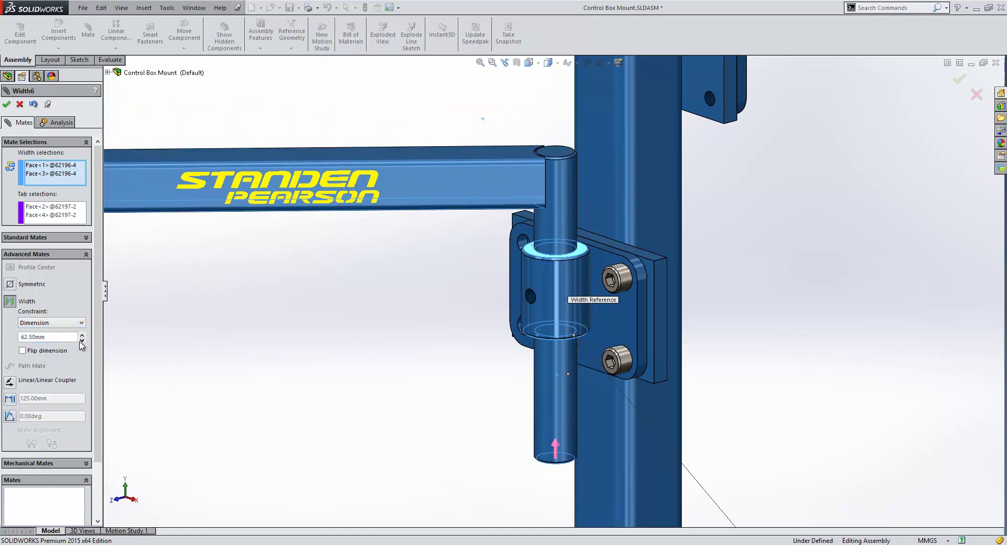
pyautogui.click(82, 342)
pyautogui.click(81, 323)
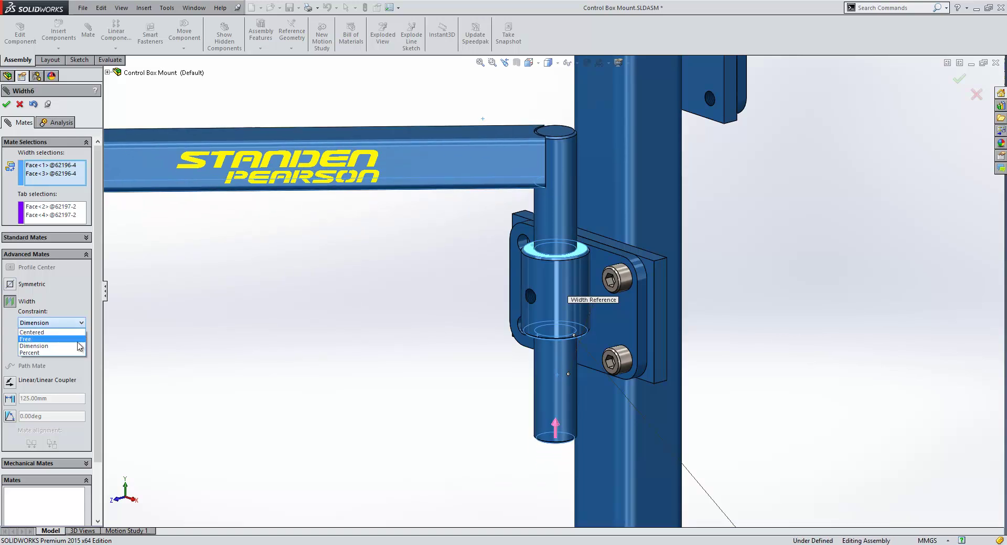
pyautogui.click(31, 353)
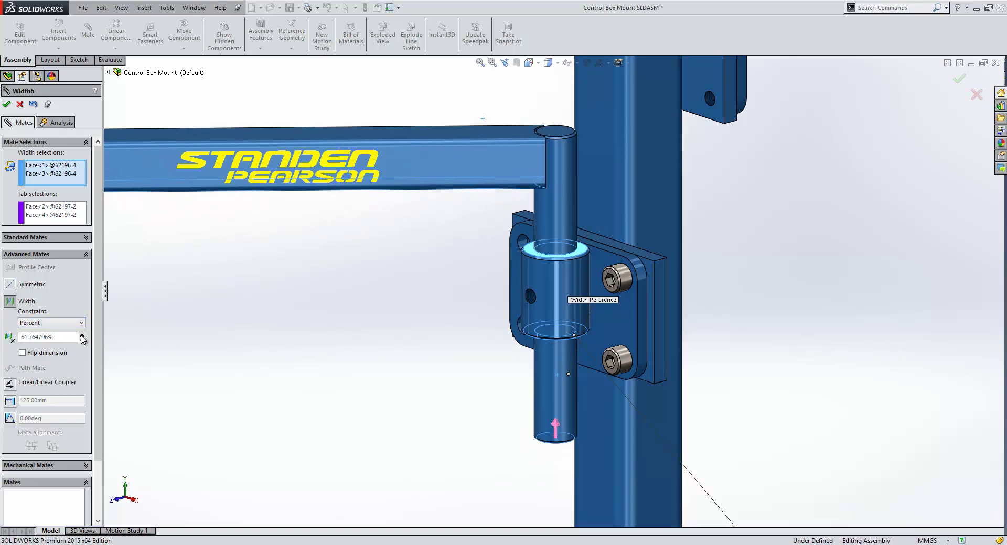
pyautogui.click(81, 335)
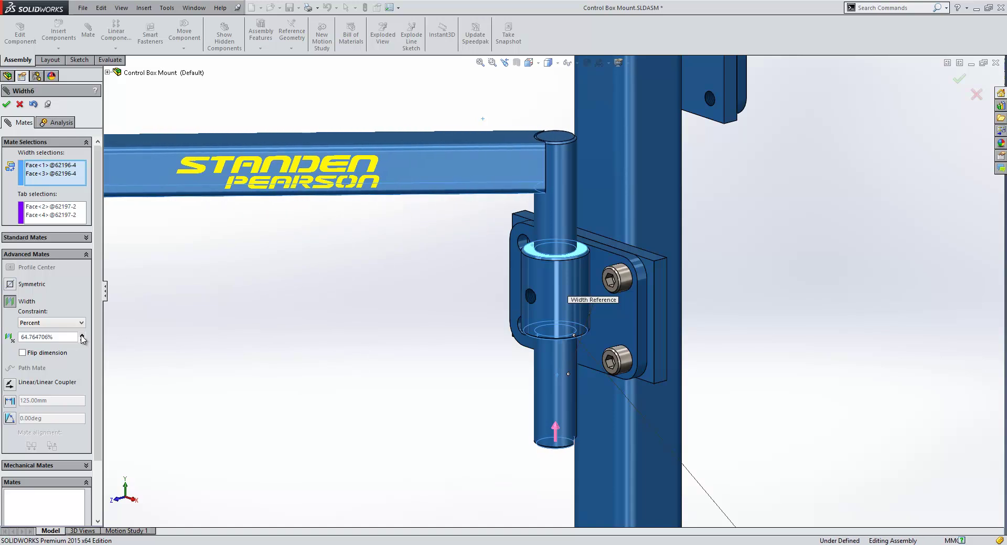
pyautogui.click(81, 324)
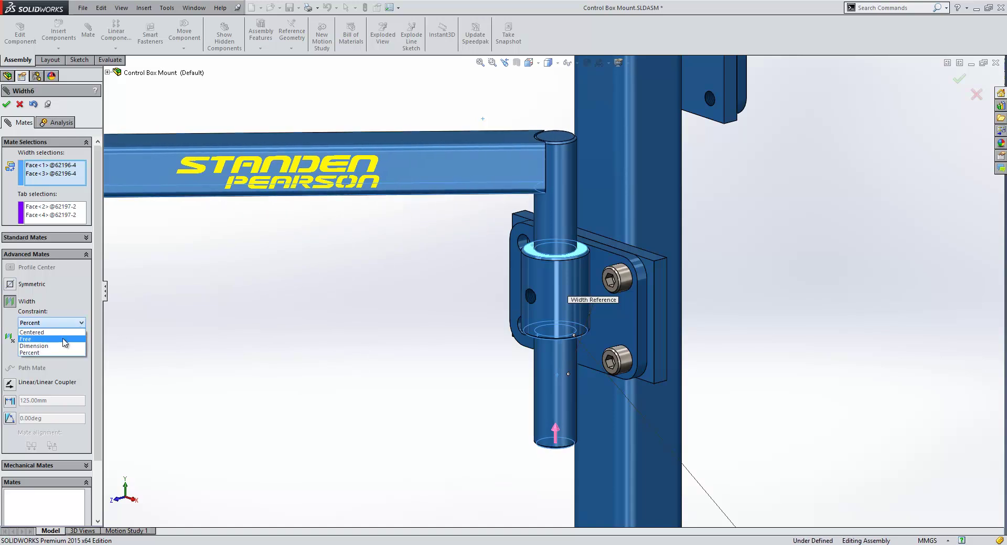
pyautogui.click(64, 342)
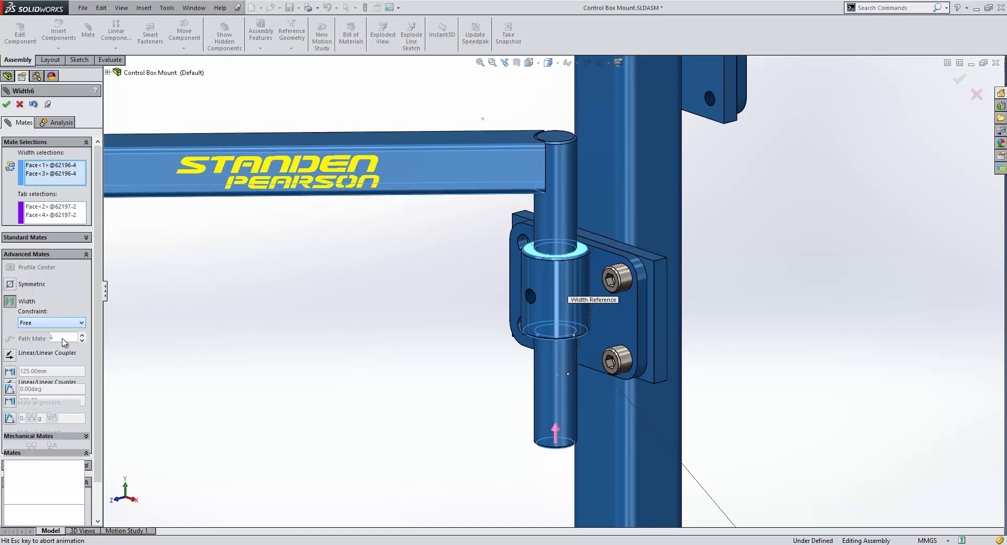
# - Apply the Width mate and drag the pin and arm to test their sliding
pyautogui.click(6, 104)
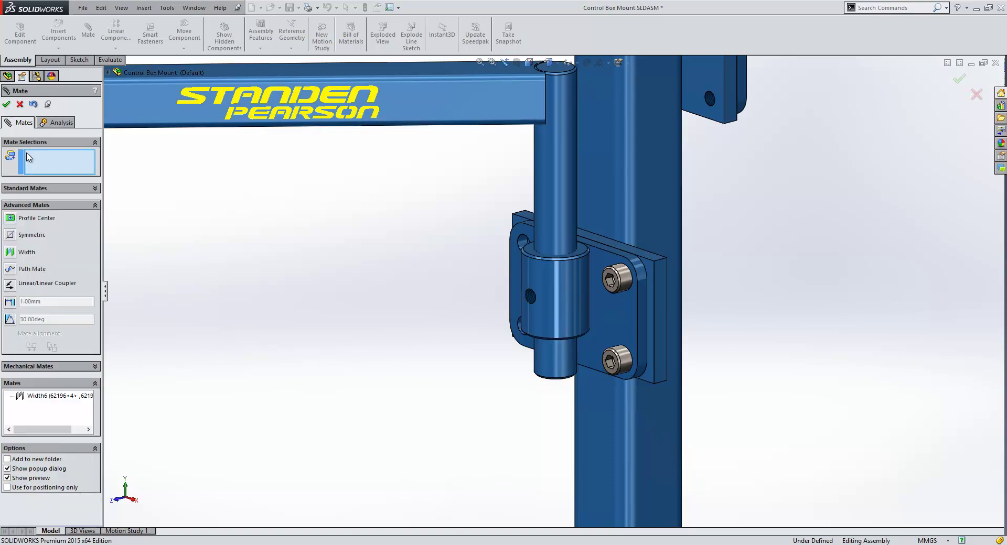
pyautogui.click(7, 105)
pyautogui.moveTo(555, 189)
pyautogui.mouseDown()
pyautogui.moveTo(562, 323)
pyautogui.moveTo(526, 184)
pyautogui.moveTo(519, 97)
pyautogui.moveTo(533, 184)
pyautogui.moveTo(562, 203)
pyautogui.mouseUp()
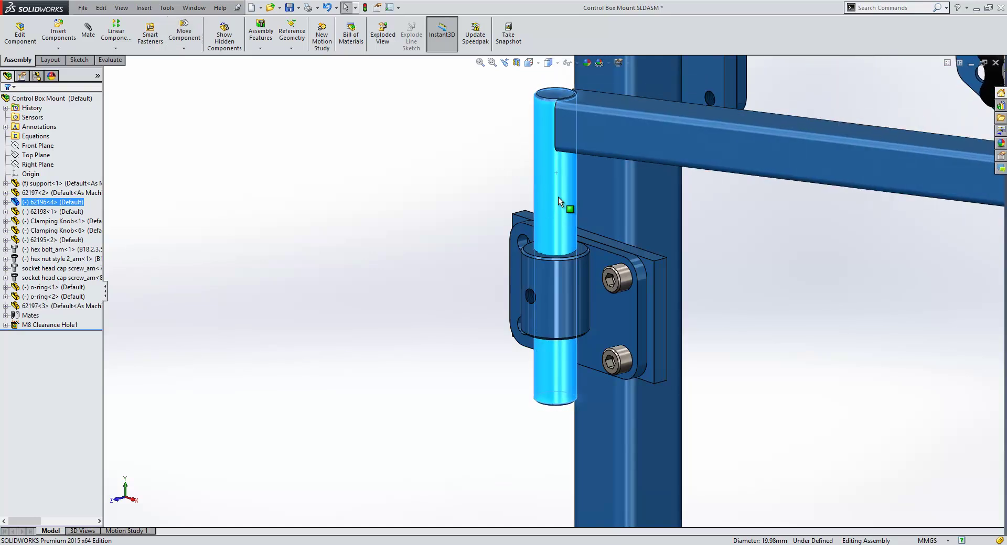
pyautogui.hotkey('ctrl', 'b')
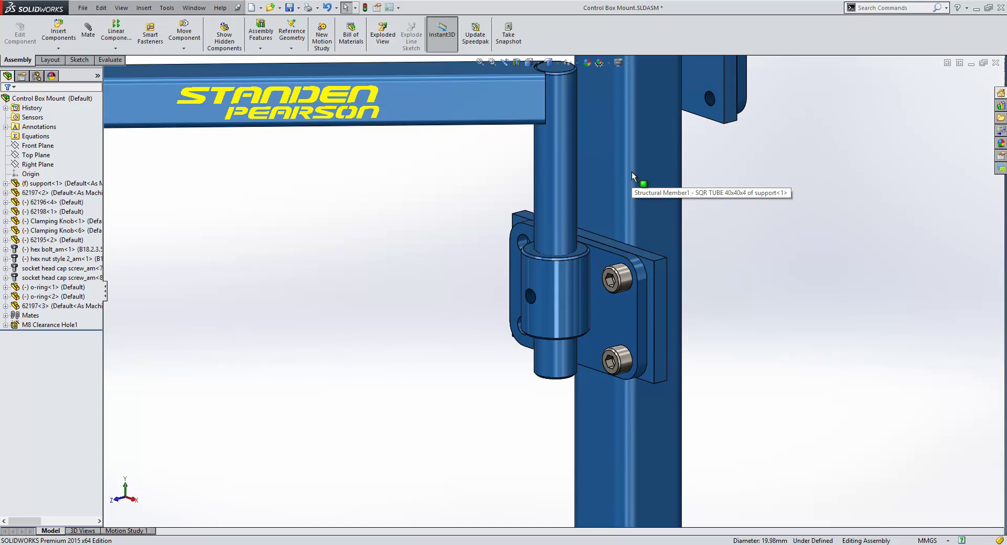
# - Select the pivot cylinder's hole face on arm 62196 and the matching face on bracket 62198
pyautogui.scroll(3, 385, 314)
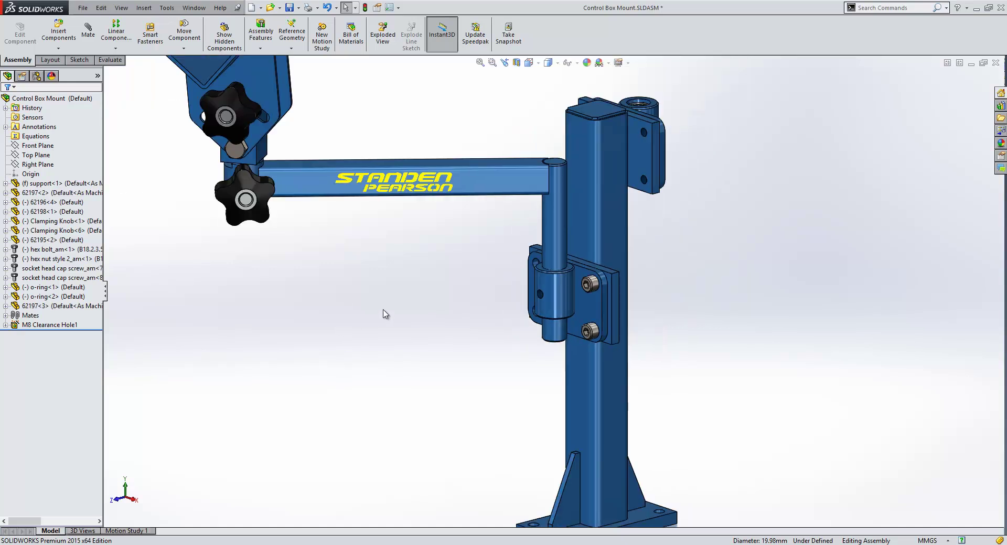
pyautogui.moveTo(359, 265); pyautogui.dragTo(356, 227, button='middle')
pyautogui.scroll(-3, 351, 224)
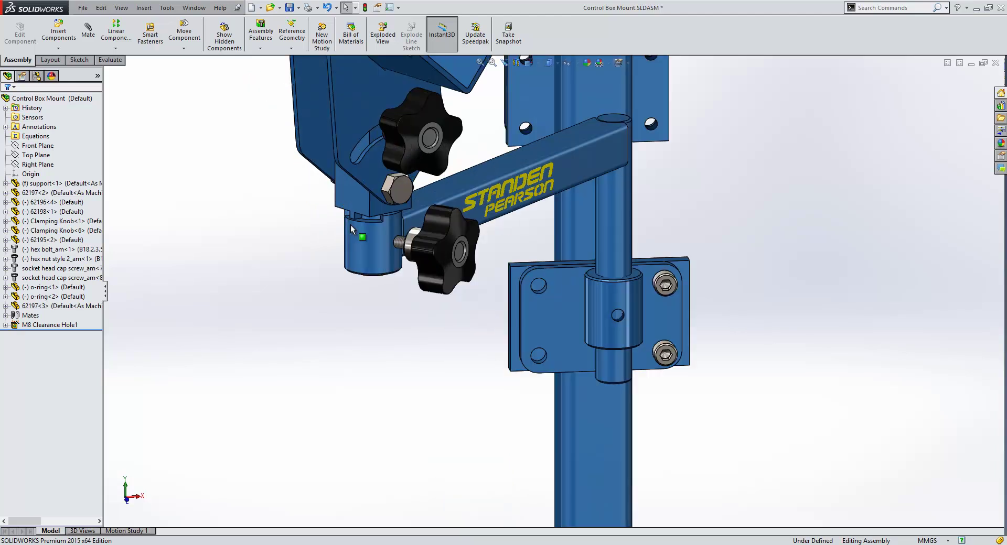
pyautogui.scroll(-5, 351, 225)
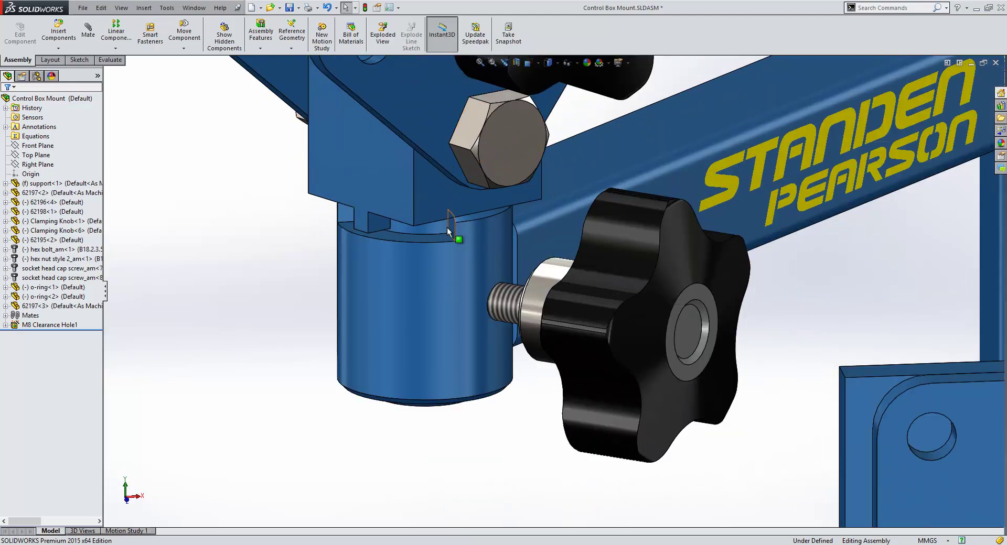
pyautogui.click(420, 230)
pyautogui.moveTo(419, 227); pyautogui.dragTo(414, 225)
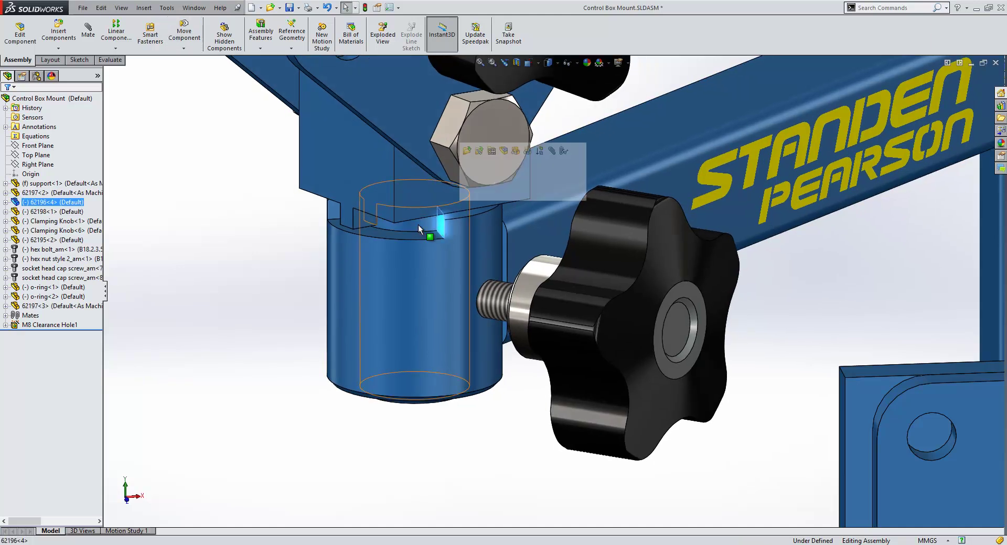
pyautogui.keyDown('ctrl'); pyautogui.click(366, 221); pyautogui.keyUp('ctrl')
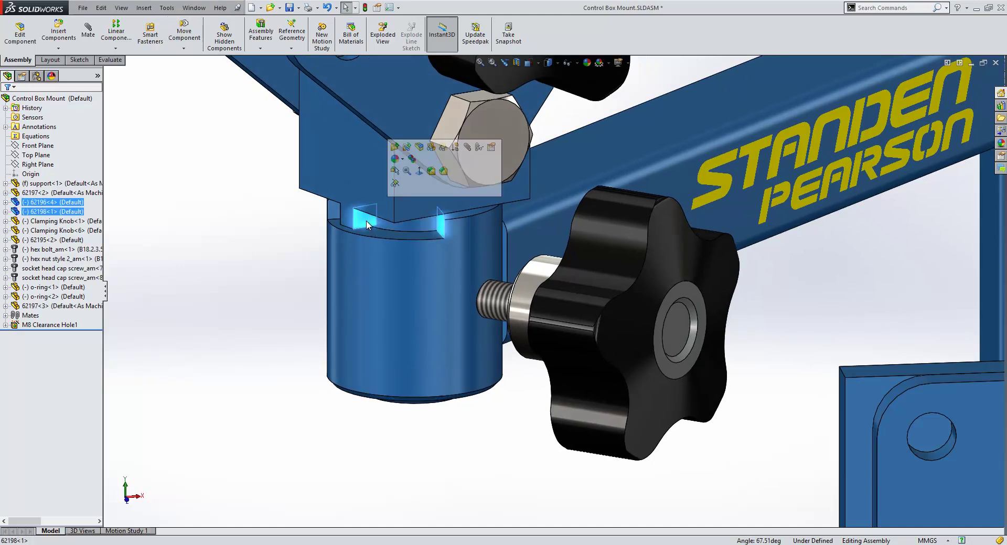
# - Start a limit Angle mate on the two faces, previewed at about 67.51°
pyautogui.click(467, 149)
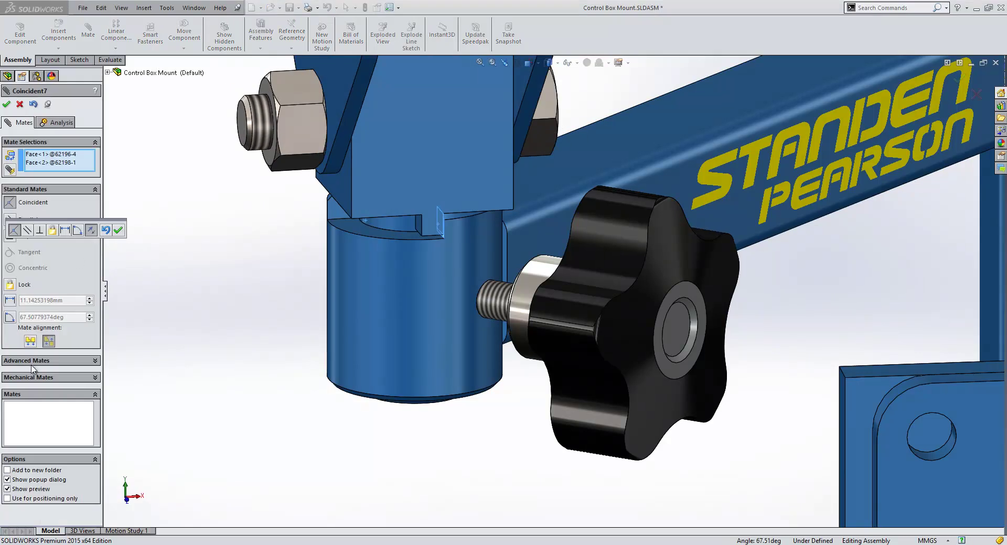
pyautogui.click(30, 362)
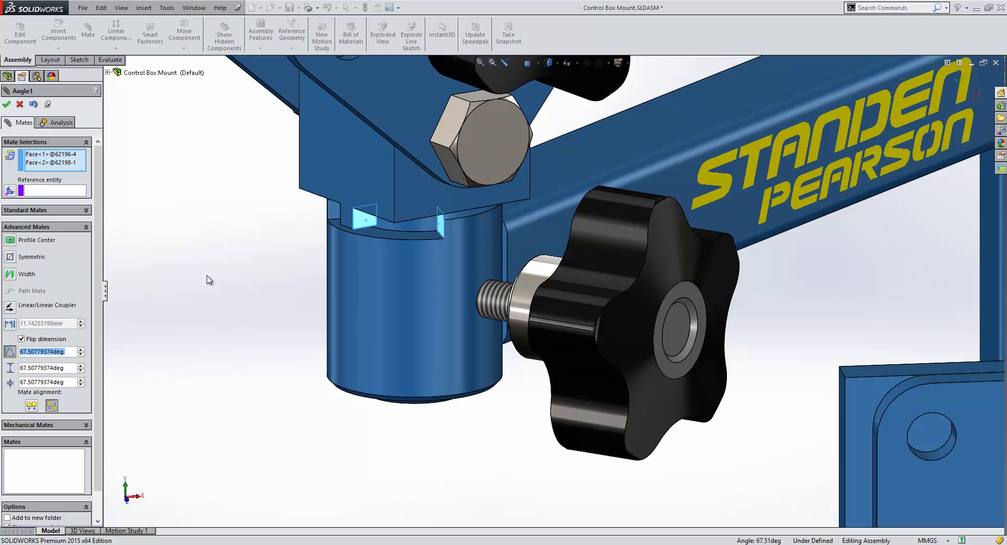
pyautogui.click(56, 191)
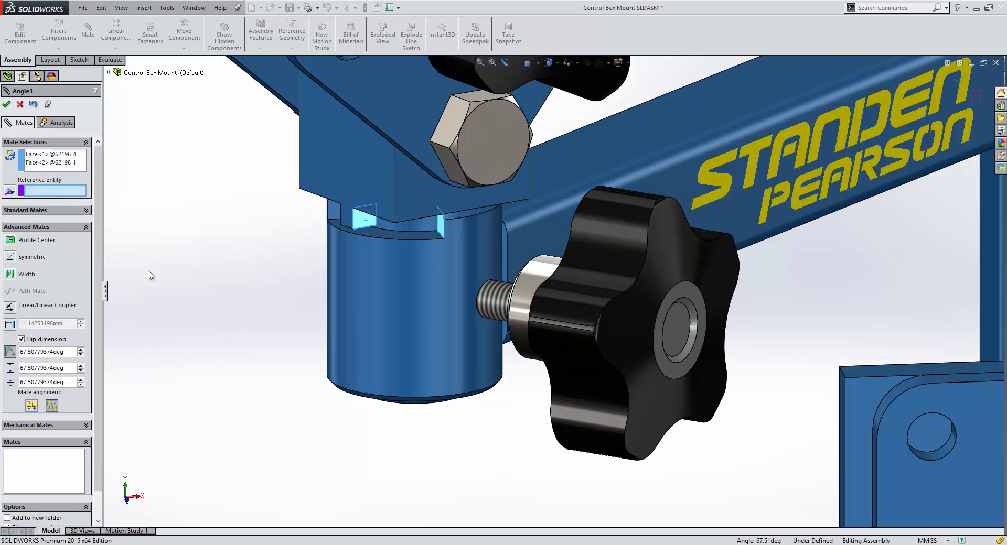
# - Reference the cylinder's bottom edge and set the angle to 90° with minimum limit 0
pyautogui.click(382, 403)
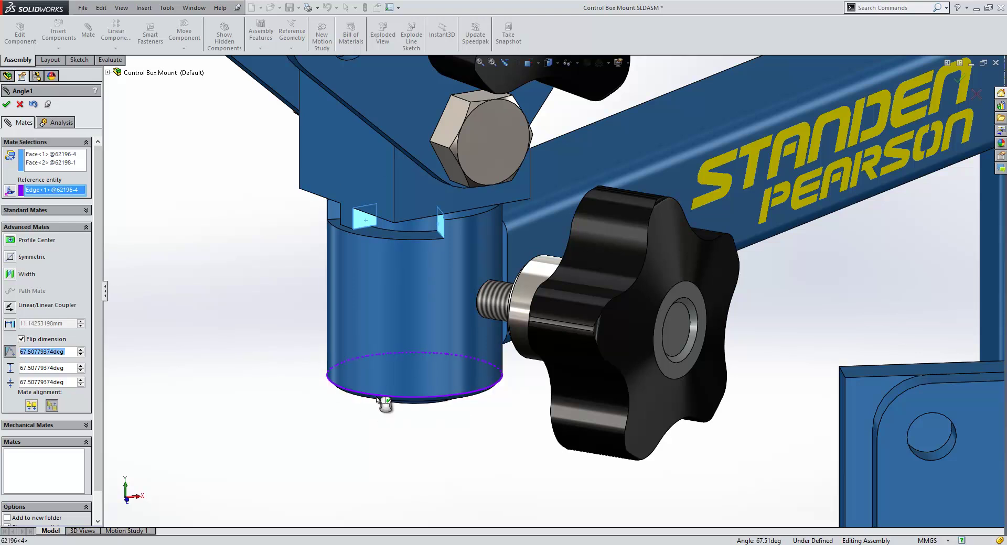
pyautogui.moveTo(366, 304); pyautogui.dragTo(367, 328, button='middle')
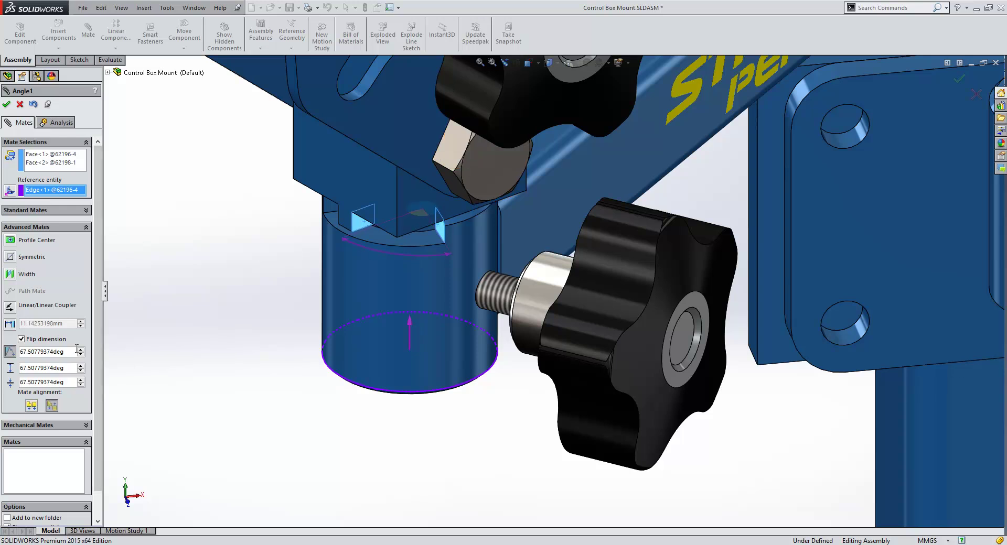
pyautogui.moveTo(56, 357); pyautogui.dragTo(11, 367)
pyautogui.write('90')
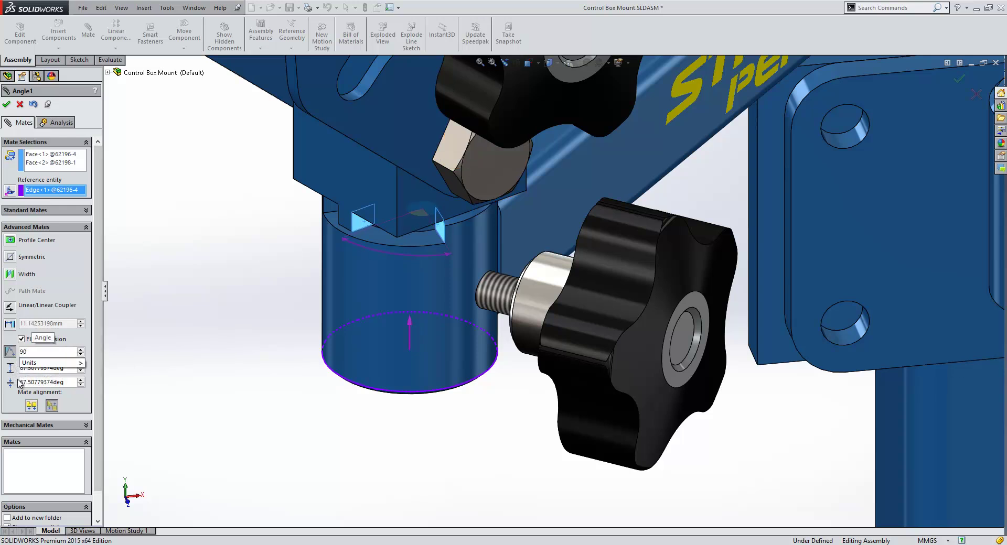
pyautogui.press('Return')
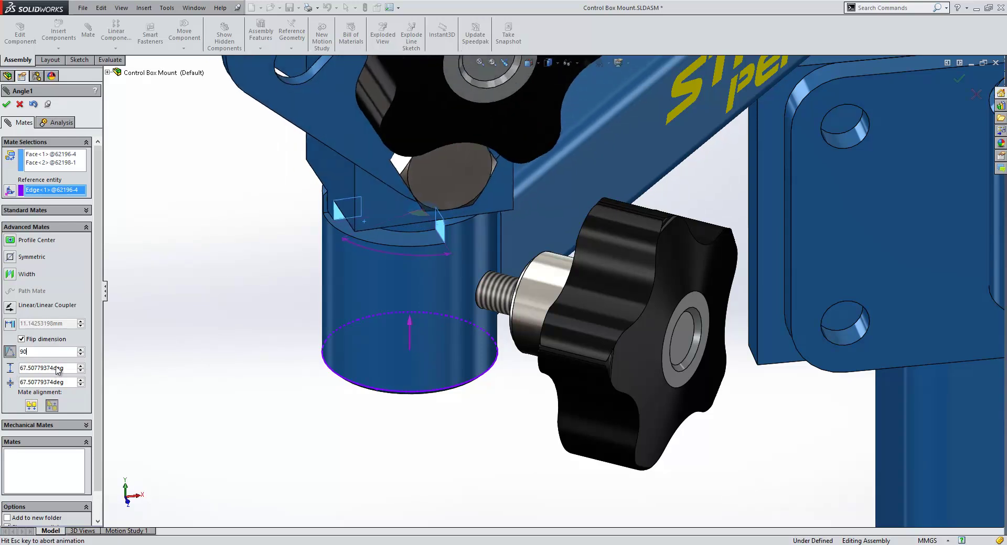
pyautogui.moveTo(54, 386); pyautogui.dragTo(18, 393)
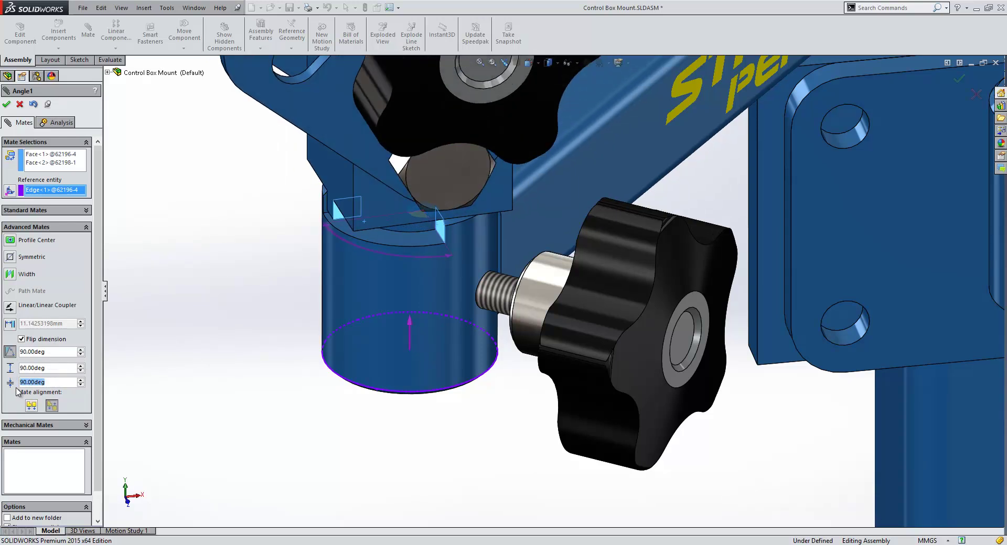
pyautogui.write('0')
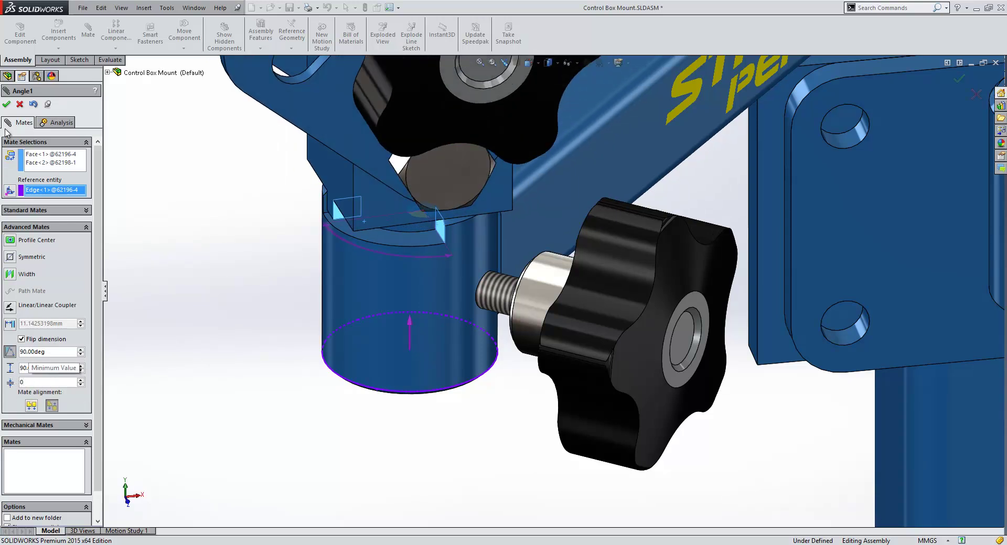
# - Apply the limit Angle mate and show the whole assembly in isometric view
pyautogui.click(7, 105)
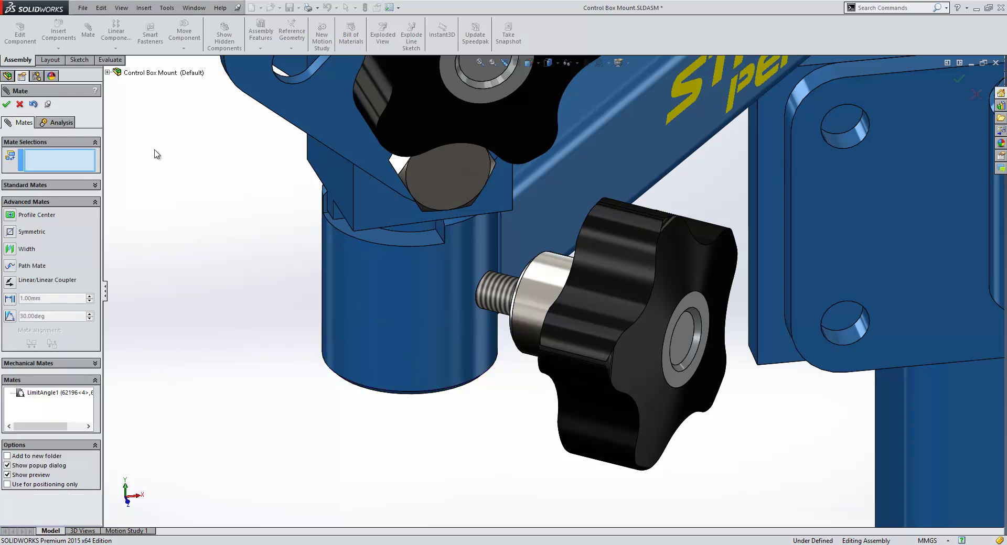
pyautogui.click(7, 105)
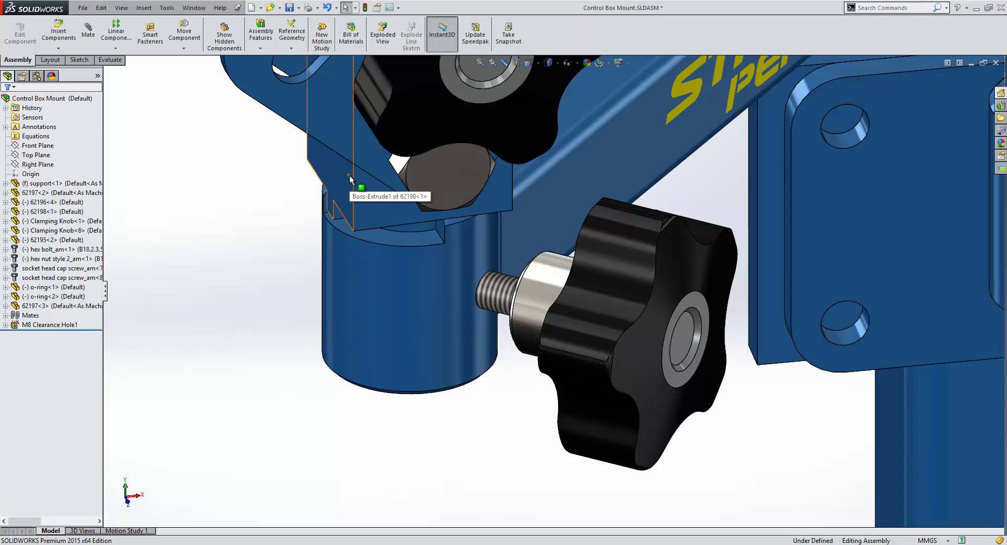
pyautogui.press('f')
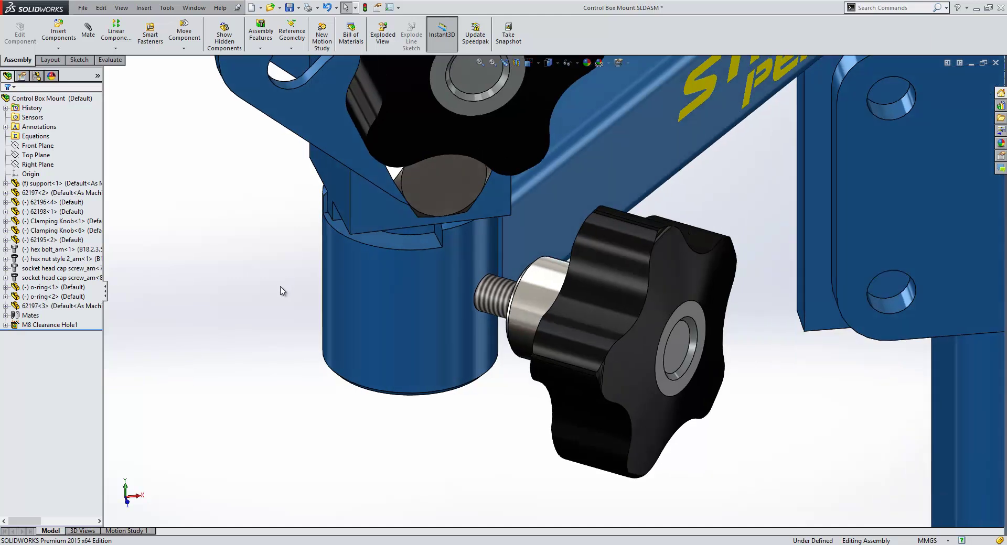
pyautogui.moveTo(667, 297); pyautogui.dragTo(665, 256, button='middle')
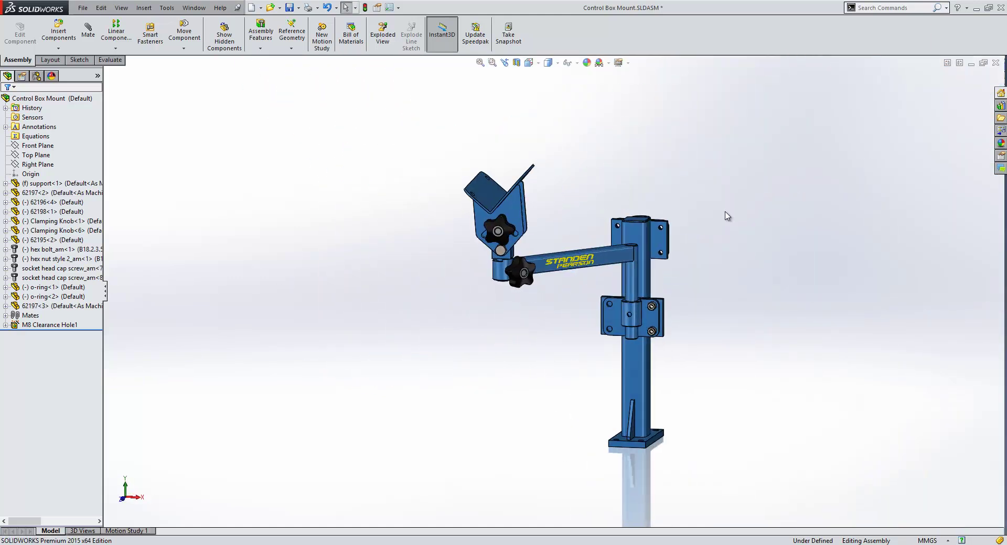
pyautogui.hotkey('ctrl', '7')
pyautogui.scroll(-4, 703, 291)
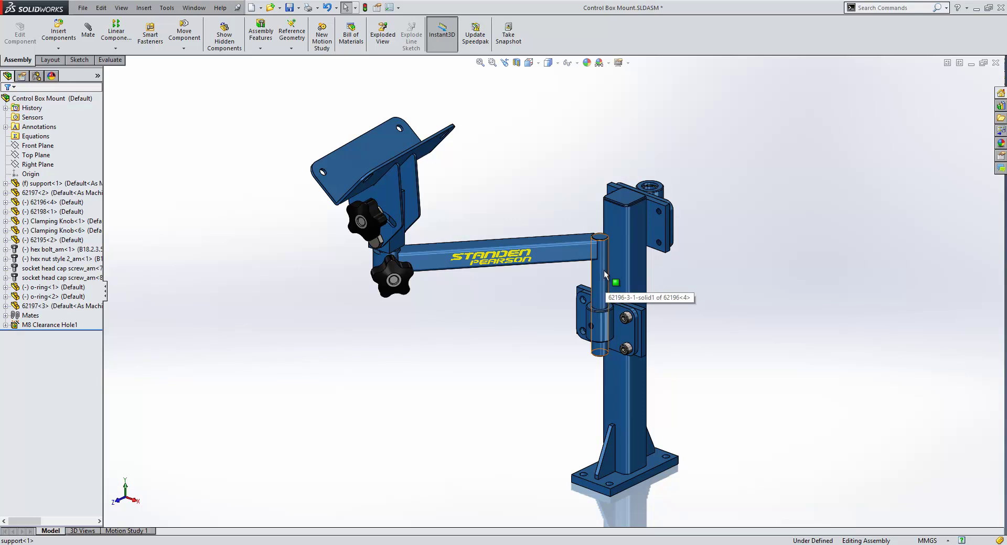
# - Drag plate 62195, arm 62196 and bracket 62198 to test the angle limit, then return to isometric
pyautogui.click(399, 245)
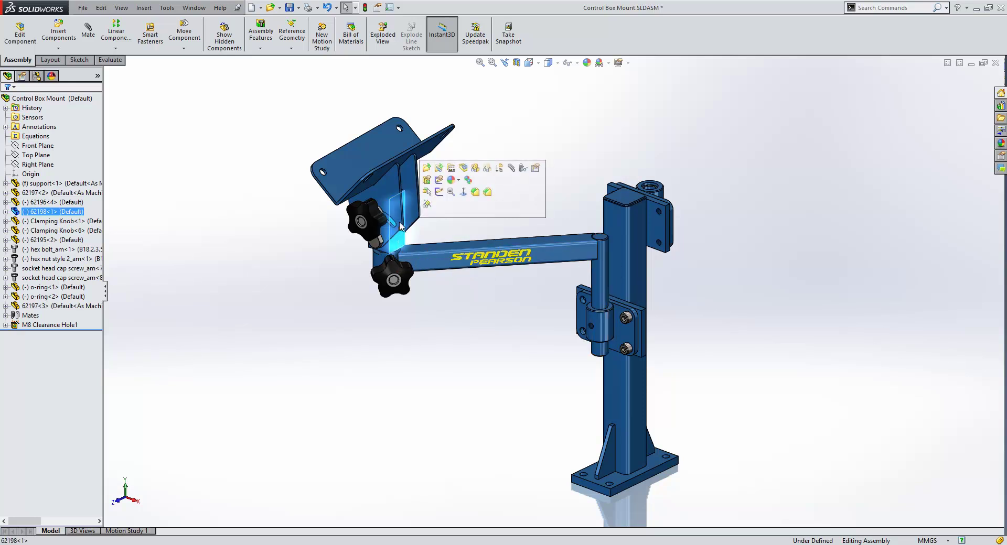
pyautogui.click(394, 197)
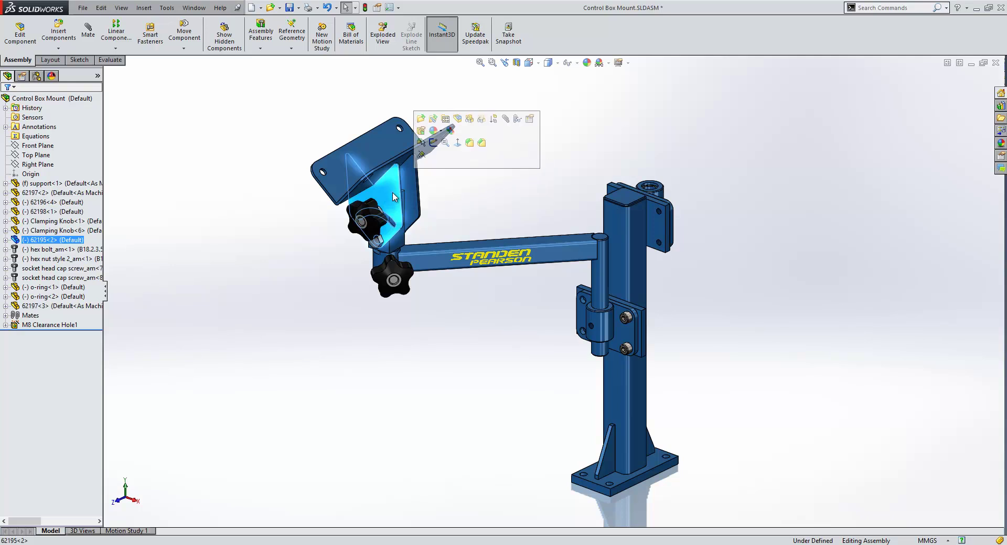
pyautogui.moveTo(395, 197); pyautogui.dragTo(495, 241)
pyautogui.click(447, 273)
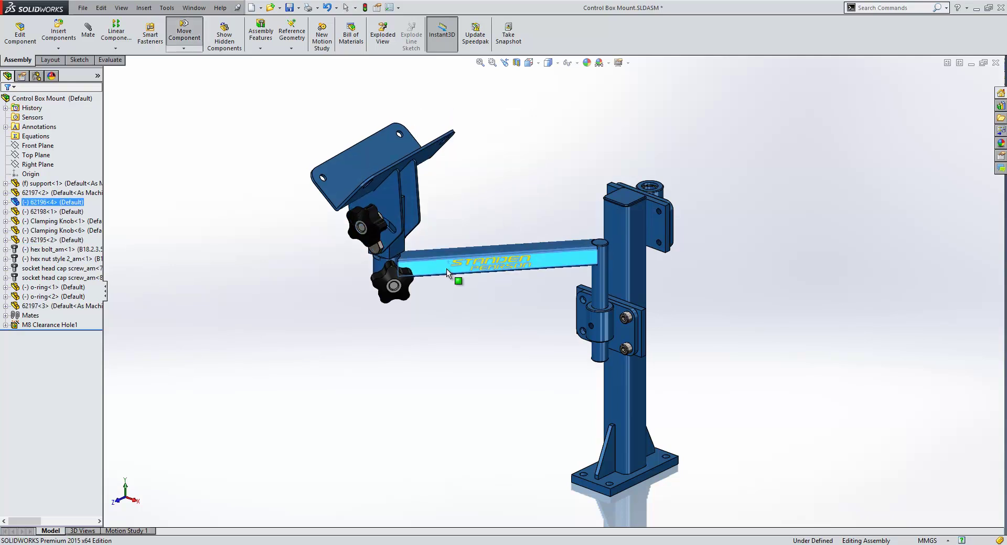
pyautogui.moveTo(447, 273); pyautogui.dragTo(414, 215)
pyautogui.click(423, 217)
pyautogui.click(414, 205)
pyautogui.press('Escape')
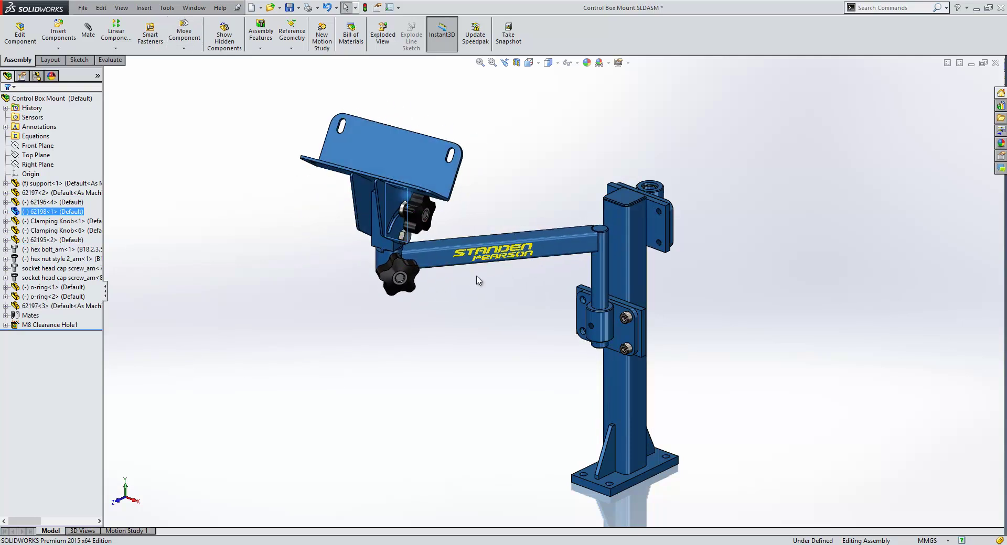
pyautogui.hotkey('ctrl', '7')
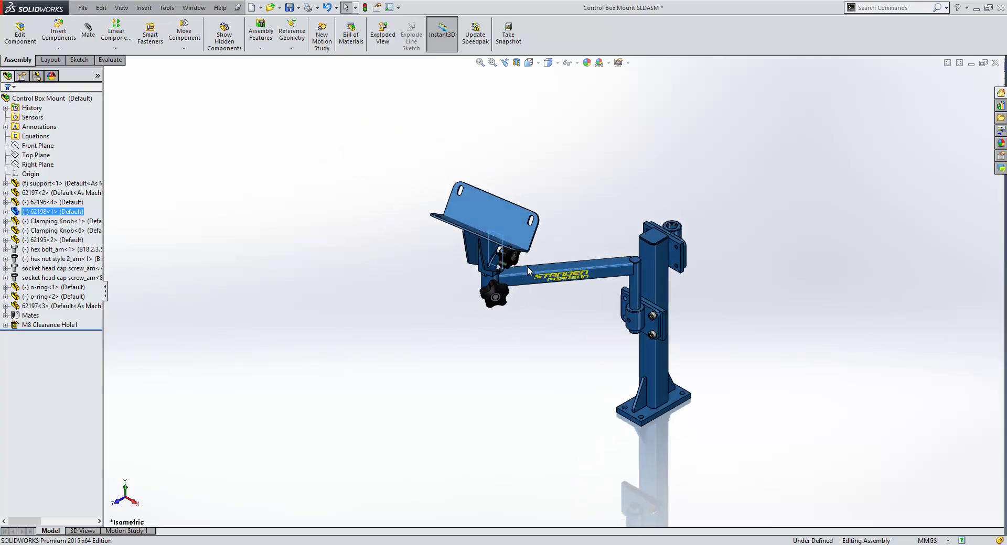
pyautogui.click(536, 345)
pyautogui.scroll(-3, 553, 321)
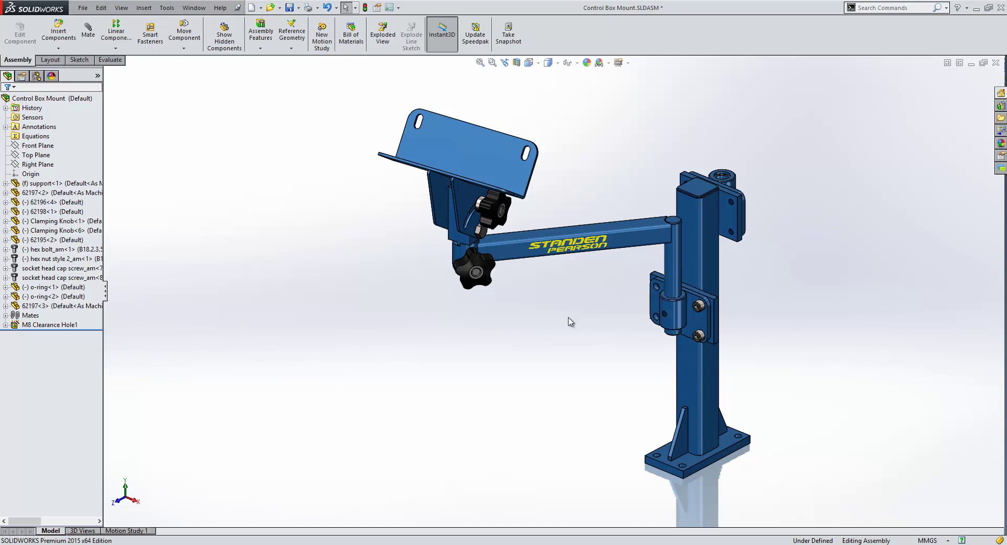
# - In Move Component, enable Temporary Fix/Group and fix arm 62196
pyautogui.click(184, 32)
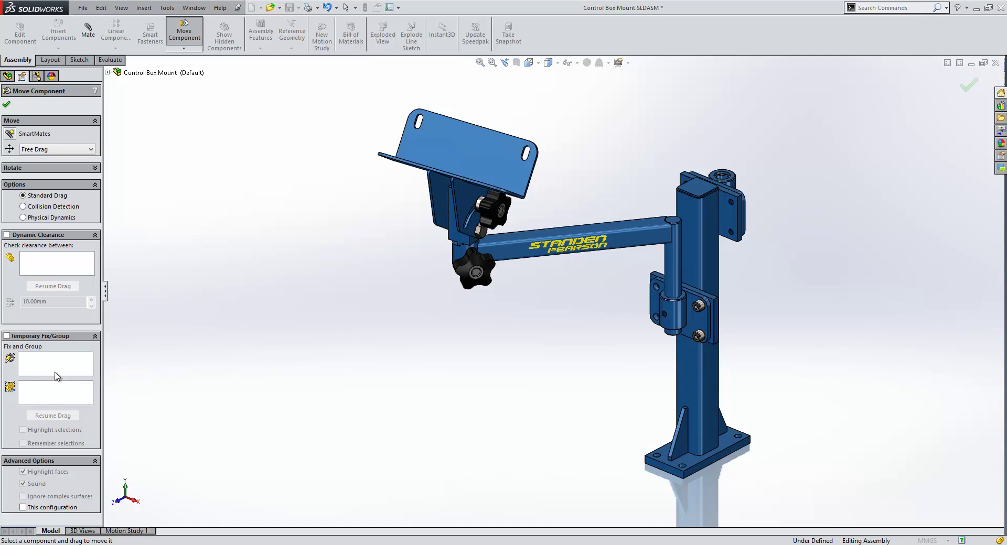
pyautogui.scroll(-2, 600, 328)
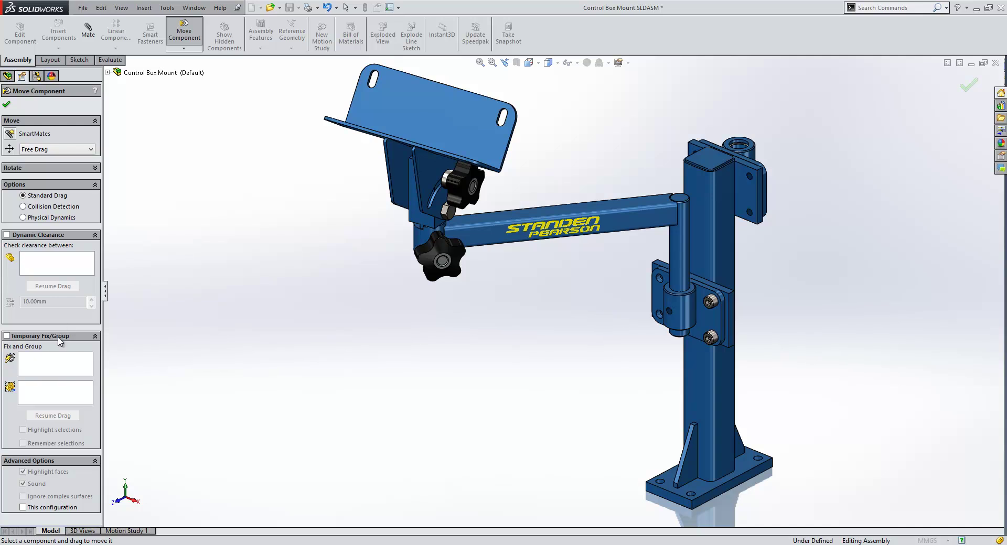
pyautogui.click(19, 338)
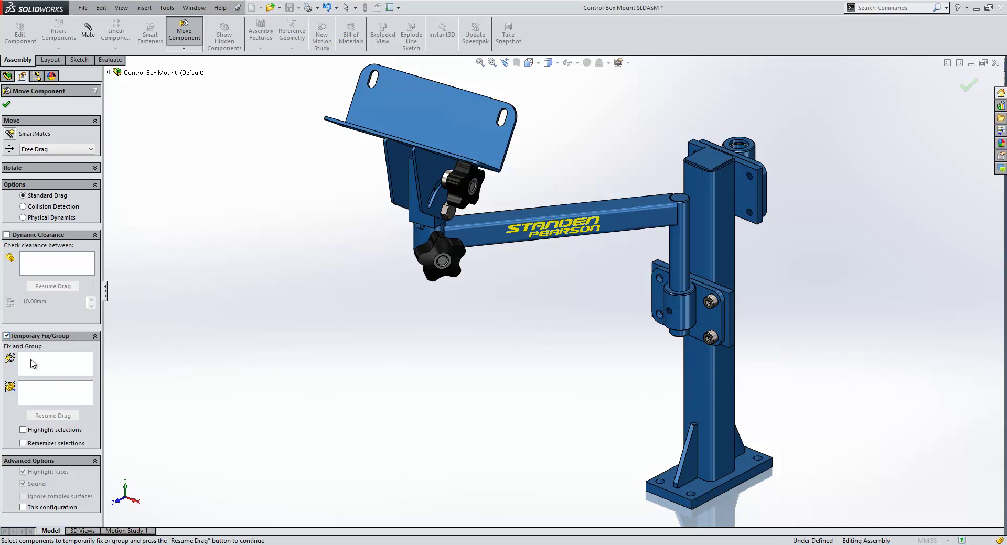
pyautogui.click(33, 364)
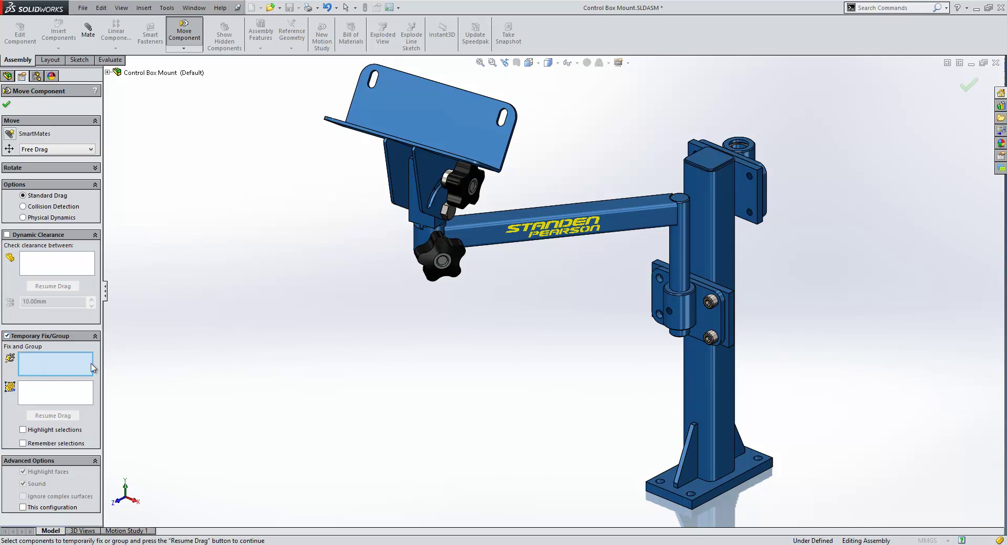
pyautogui.click(502, 232)
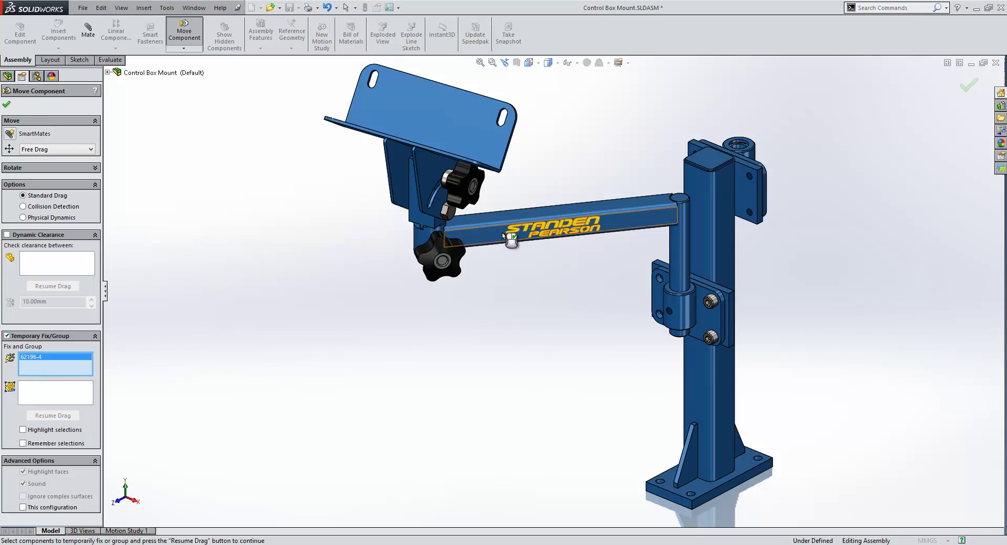
# - Group bracket 62198 with plate 62195 and swing them around the lower knob
pyautogui.click(71, 401)
pyautogui.click(417, 220)
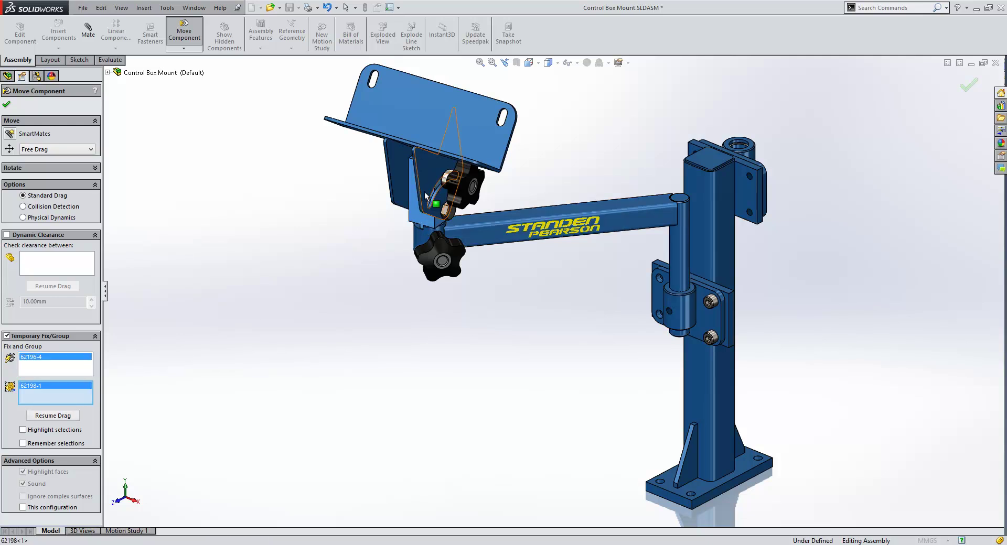
pyautogui.click(432, 200)
pyautogui.moveTo(443, 173); pyautogui.dragTo(419, 198)
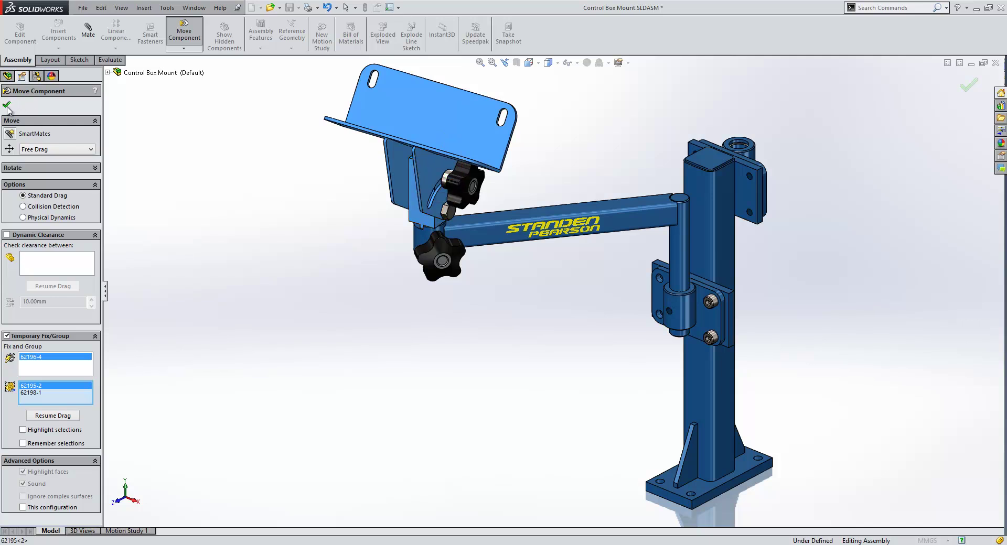
pyautogui.click(57, 417)
pyautogui.scroll(-3, 375, 283)
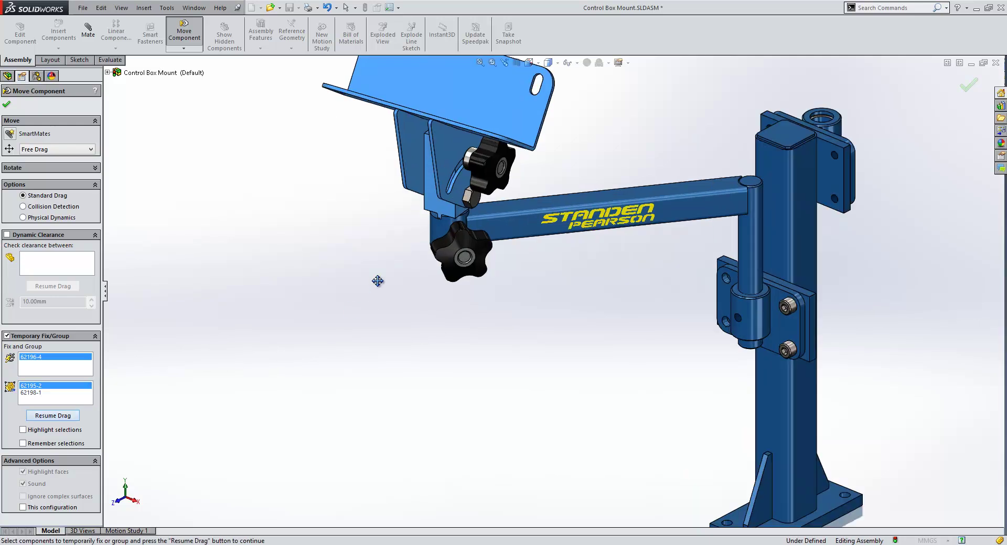
pyautogui.moveTo(472, 198); pyautogui.dragTo(482, 174)
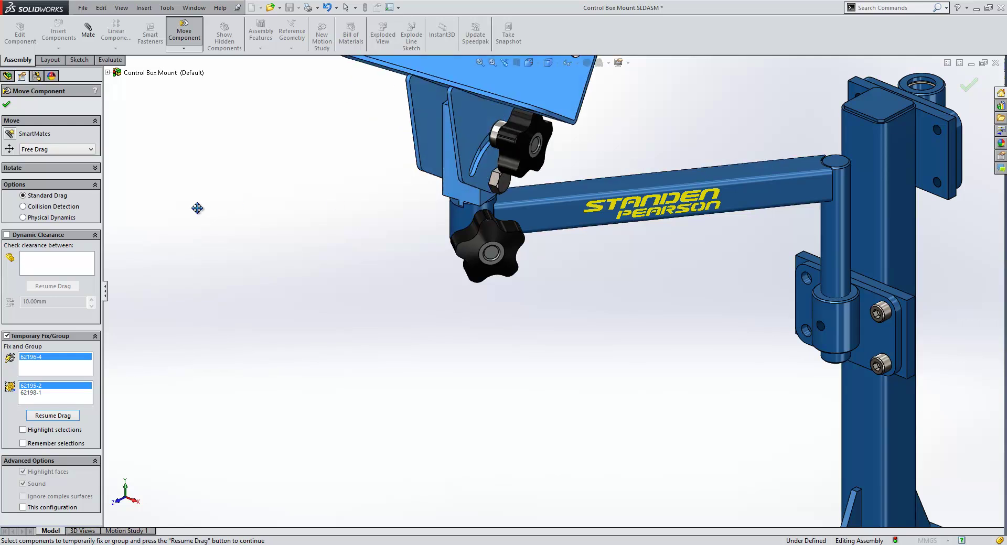
pyautogui.scroll(3, 412, 334)
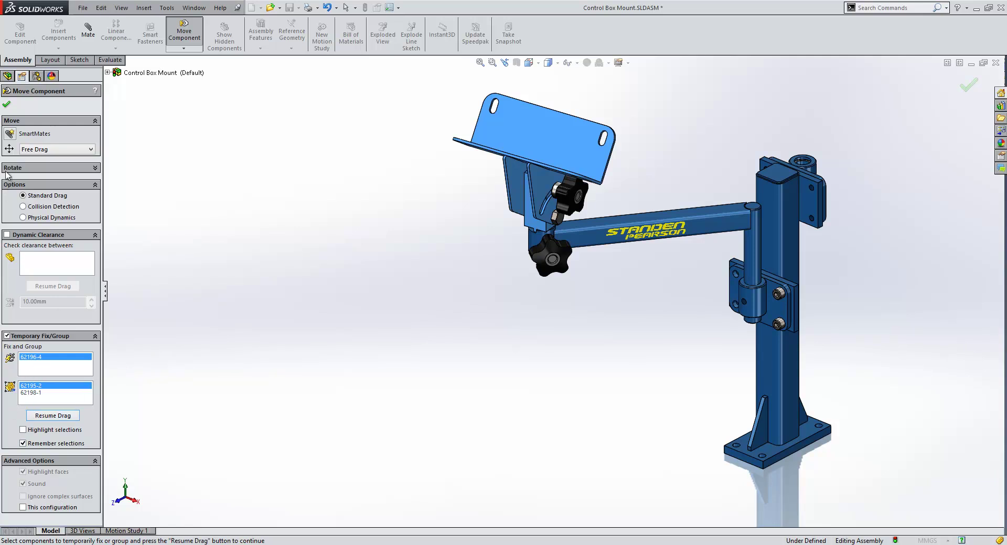
# - Insert Clamping Knob.SLDPRT into the assembly from the Insert Components browser
pyautogui.click(7, 104)
pyautogui.moveTo(423, 335); pyautogui.dragTo(580, 292, button='middle')
pyautogui.scroll(-1, 580, 293)
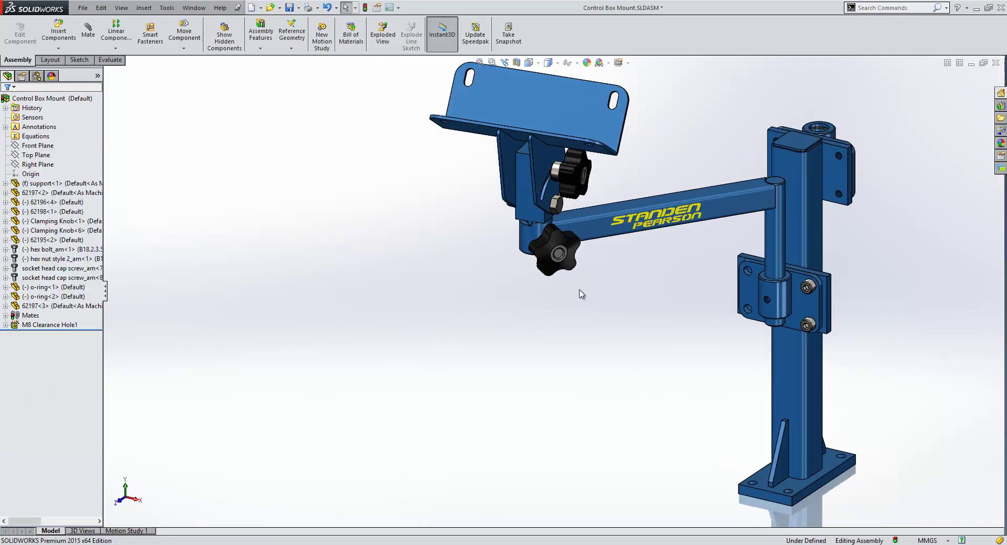
pyautogui.press('s')
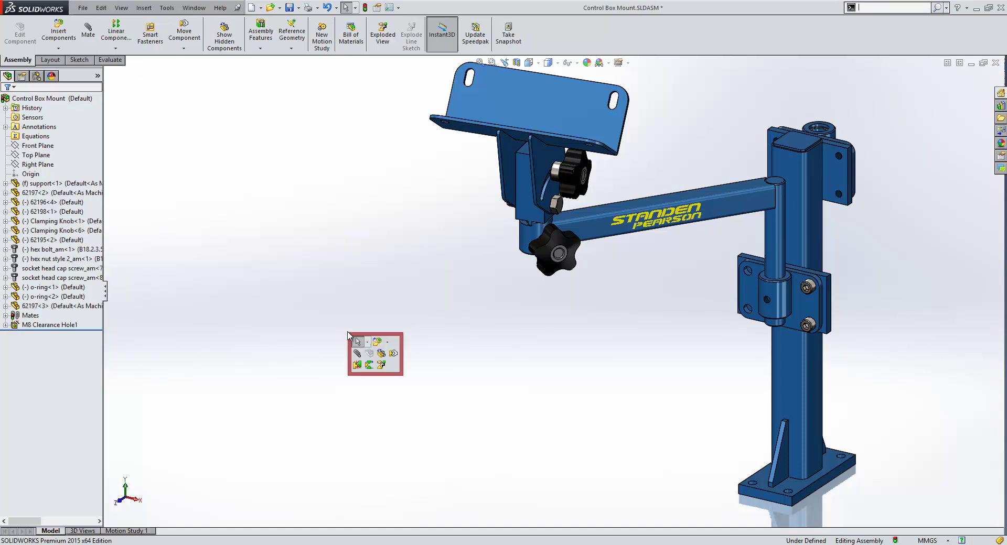
pyautogui.click(378, 343)
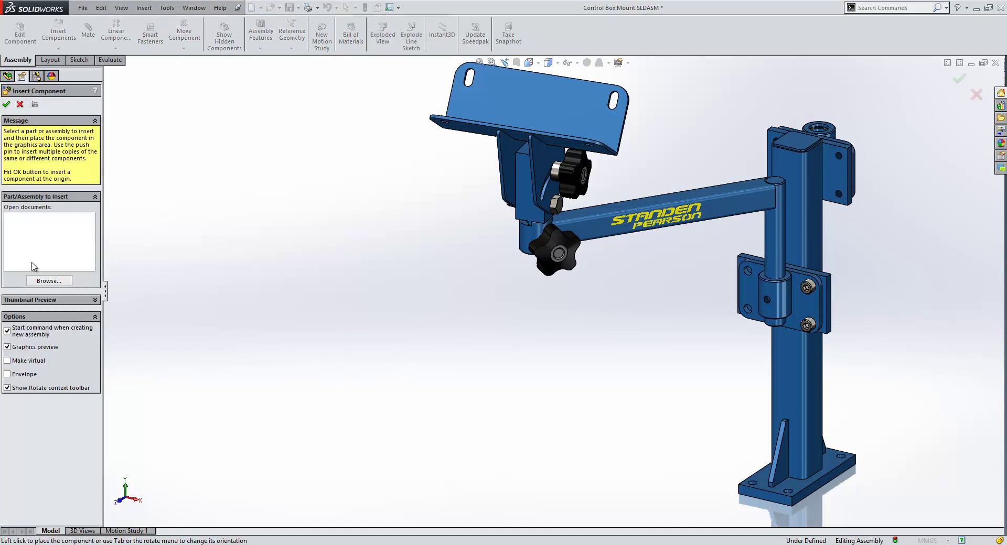
pyautogui.click(46, 281)
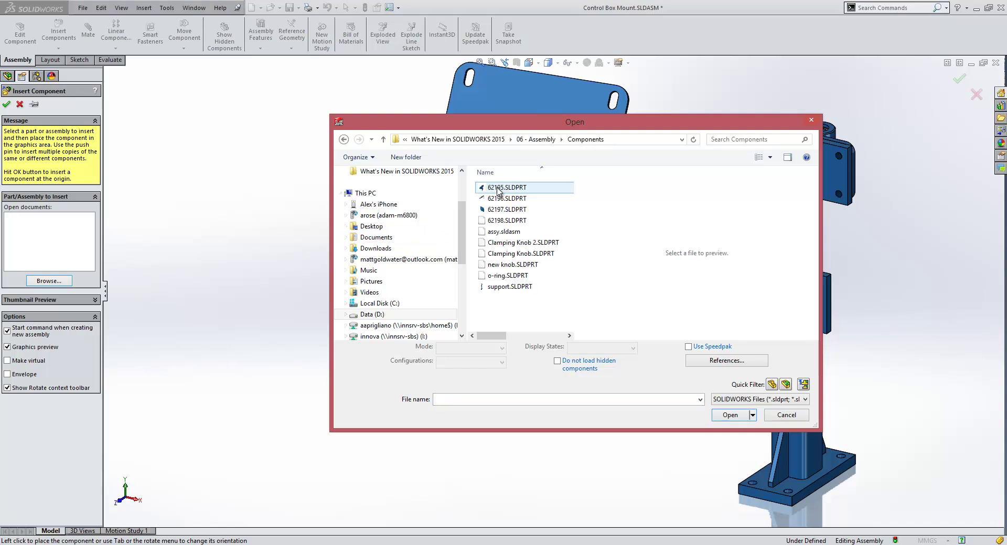
pyautogui.click(503, 253)
pyautogui.click(727, 411)
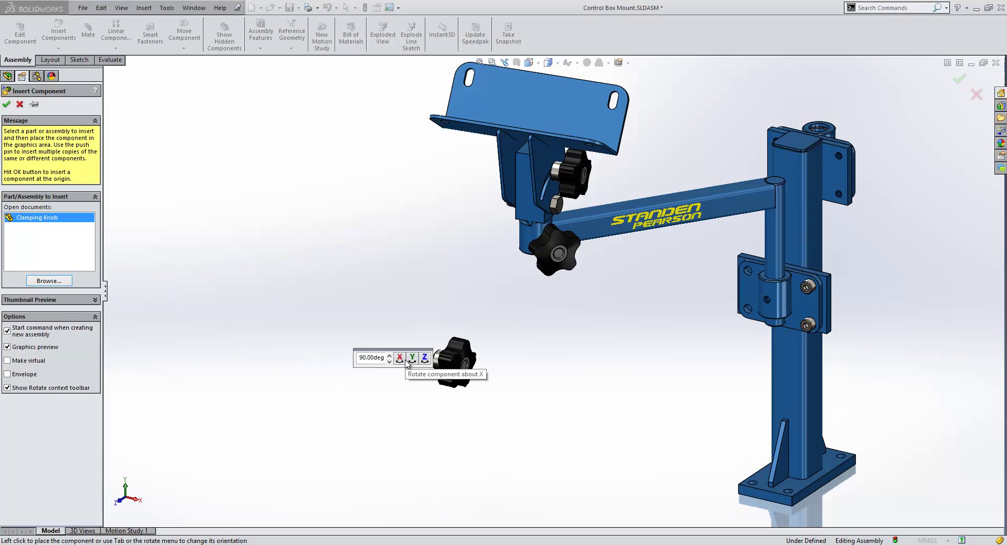
# - Turn the knob preview 90° about Z, then twice about Y
pyautogui.moveTo(360, 357); pyautogui.dragTo(386, 356)
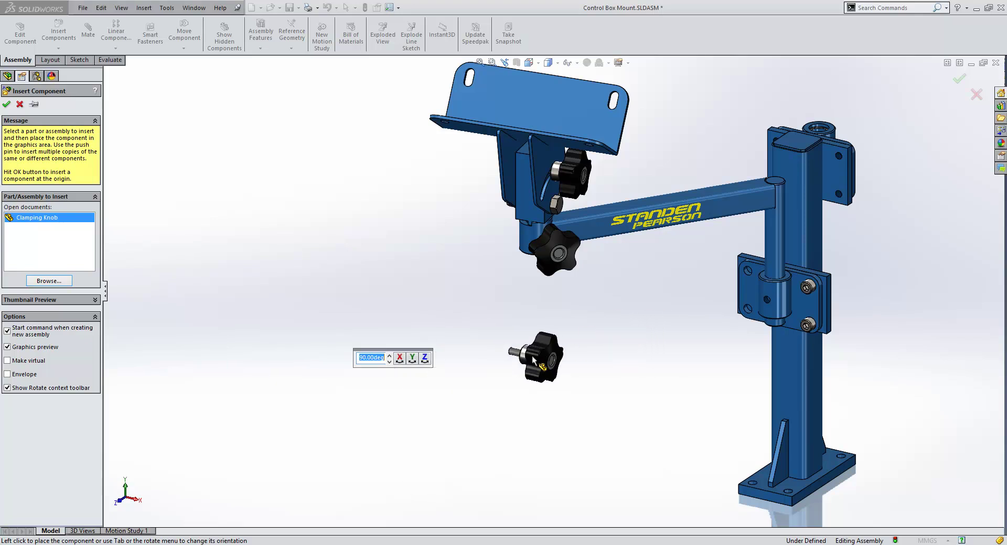
pyautogui.click(424, 358)
pyautogui.click(416, 361)
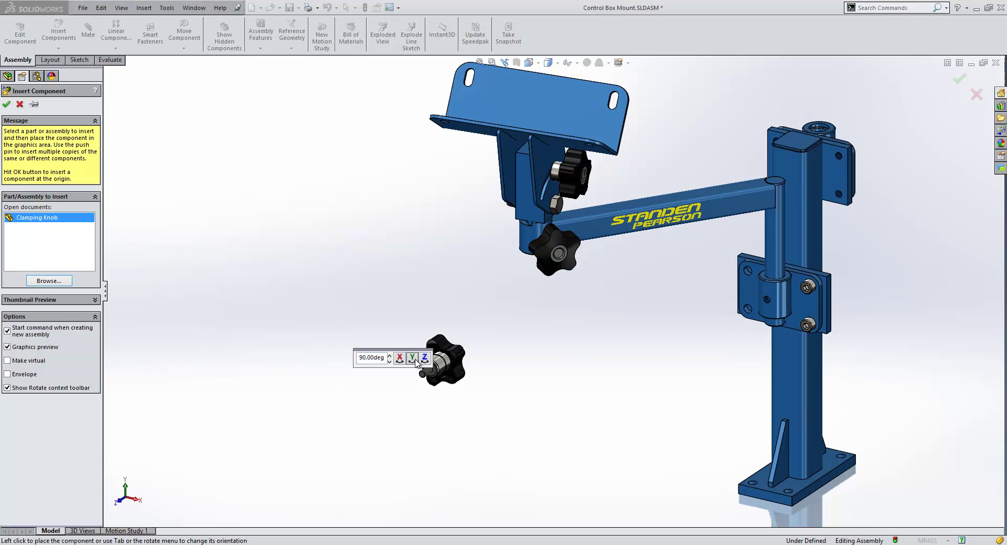
pyautogui.click(413, 358)
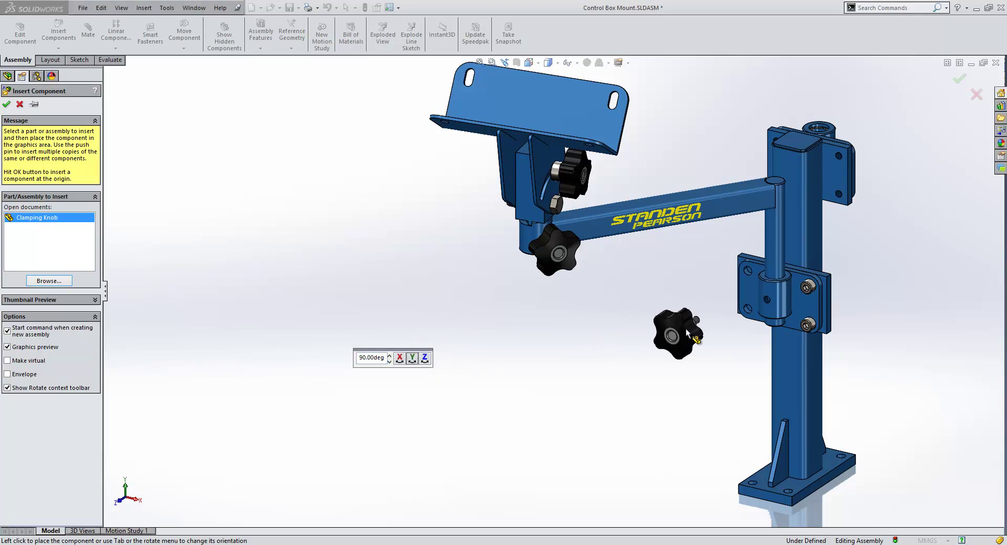
# - Drop the knob beside the column and mate its boss concentric with the side hole
pyautogui.click(712, 329)
pyautogui.scroll(-4, 724, 330)
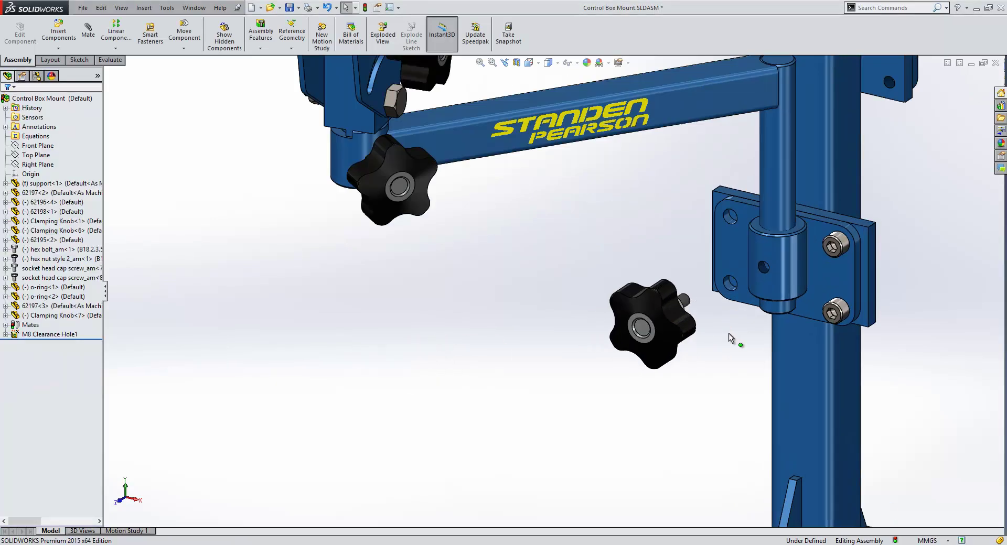
pyautogui.moveTo(596, 327); pyautogui.dragTo(505, 357)
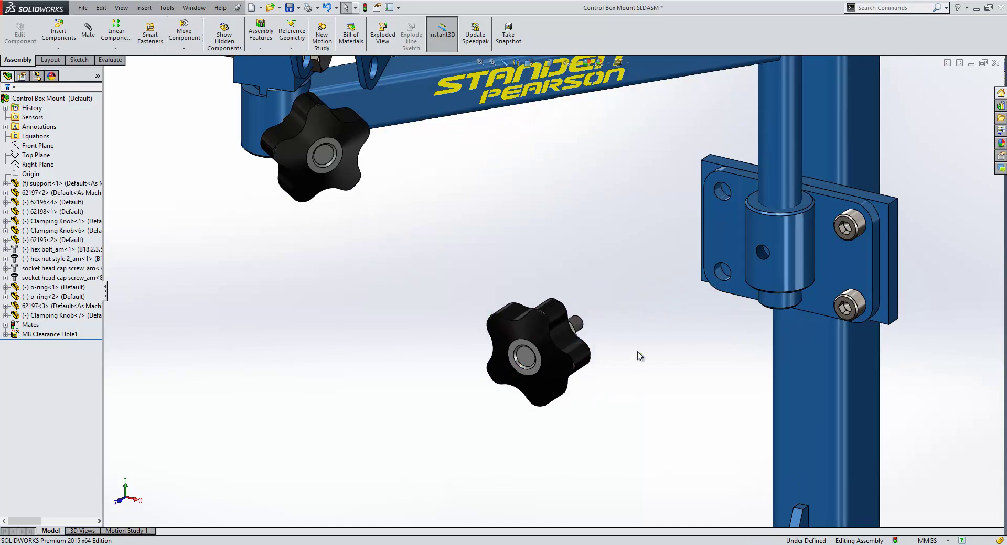
pyautogui.click(581, 323)
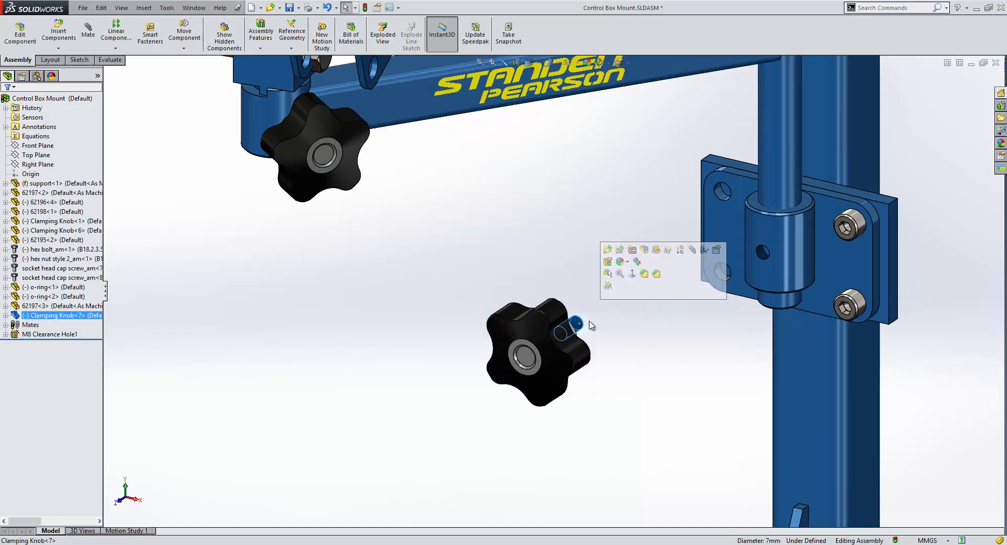
pyautogui.keyDown('ctrl'); pyautogui.click(760, 252); pyautogui.keyUp('ctrl')
pyautogui.click(863, 179)
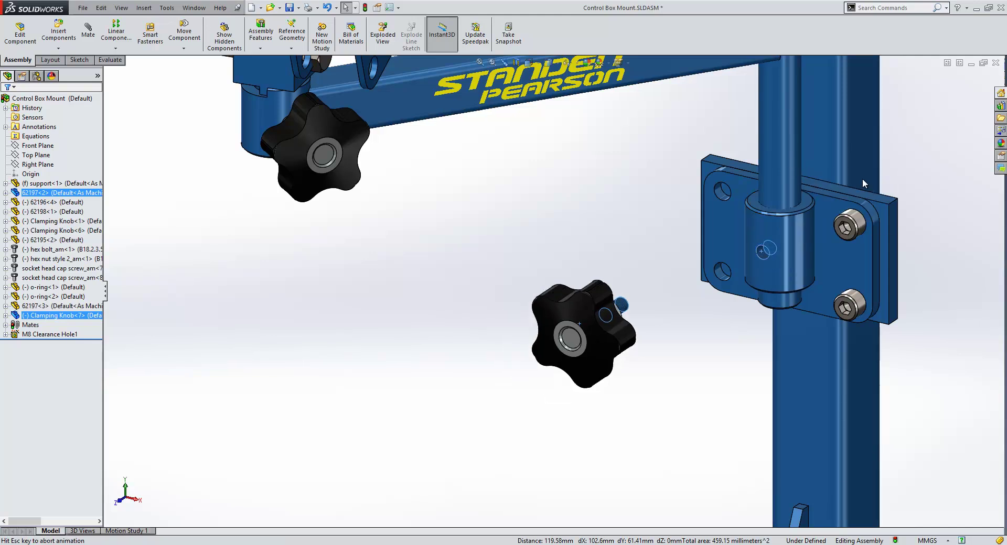
# - Seat Clamping Knob<7> flush against the clamp's hidden face with a tangent mate
pyautogui.moveTo(763, 267); pyautogui.dragTo(705, 296)
pyautogui.scroll(-5, 774, 278)
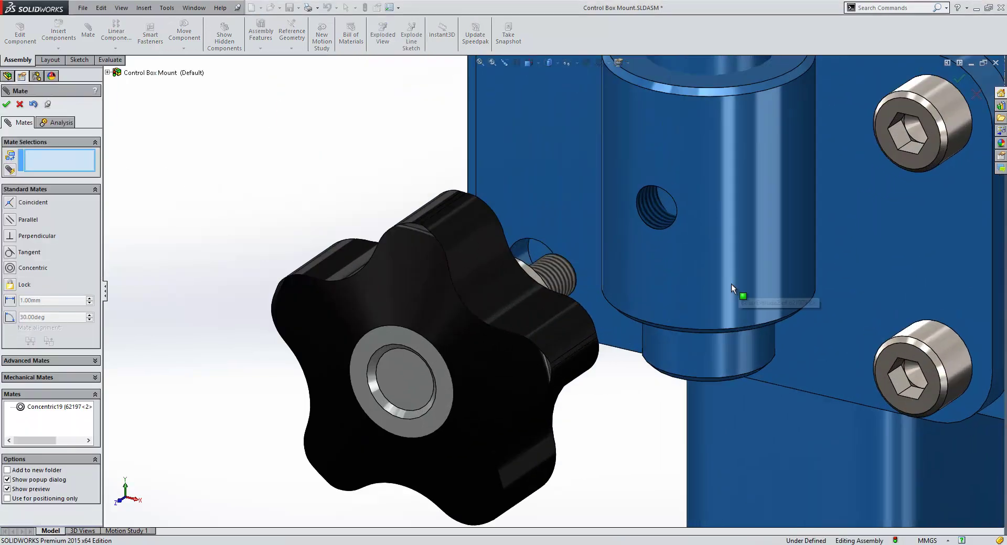
pyautogui.rightClick(570, 276)
pyautogui.click(605, 313)
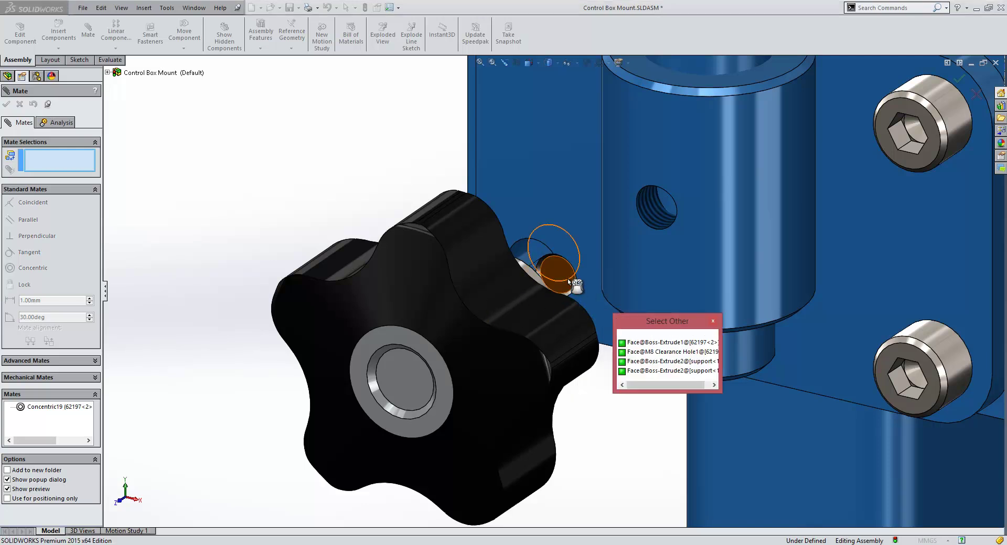
pyautogui.click(691, 352)
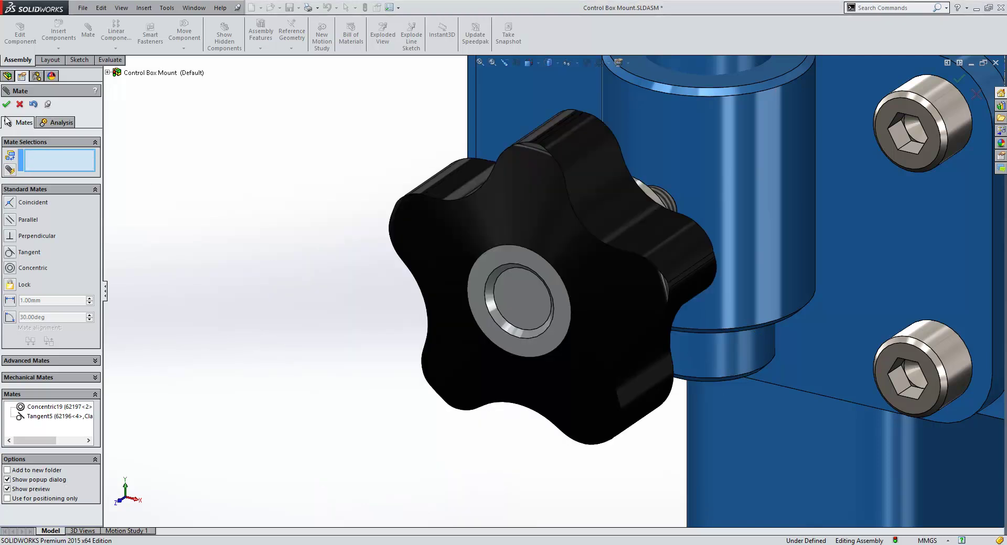
pyautogui.press('Escape')
pyautogui.scroll(10, 420, 242)
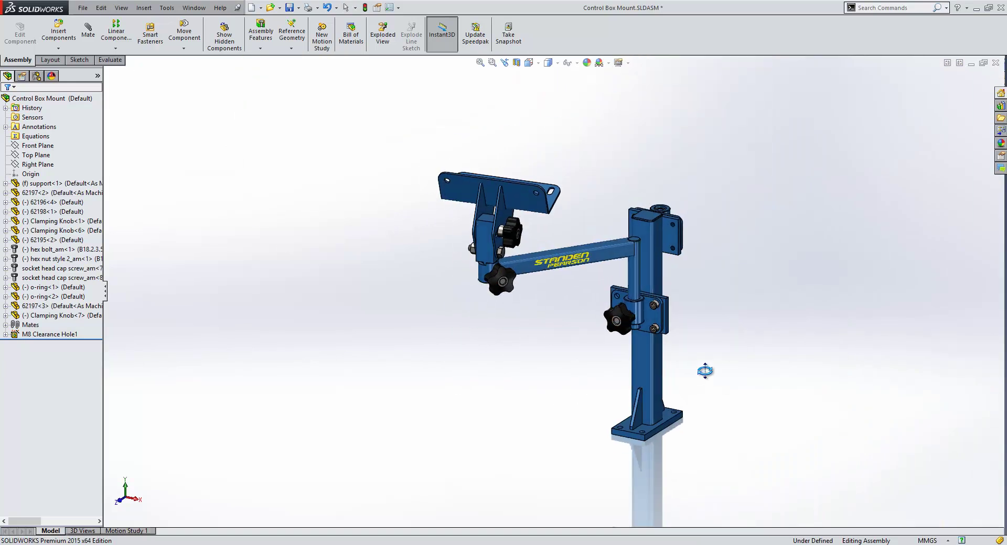
pyautogui.moveTo(705, 371); pyautogui.dragTo(689, 372, button='middle')
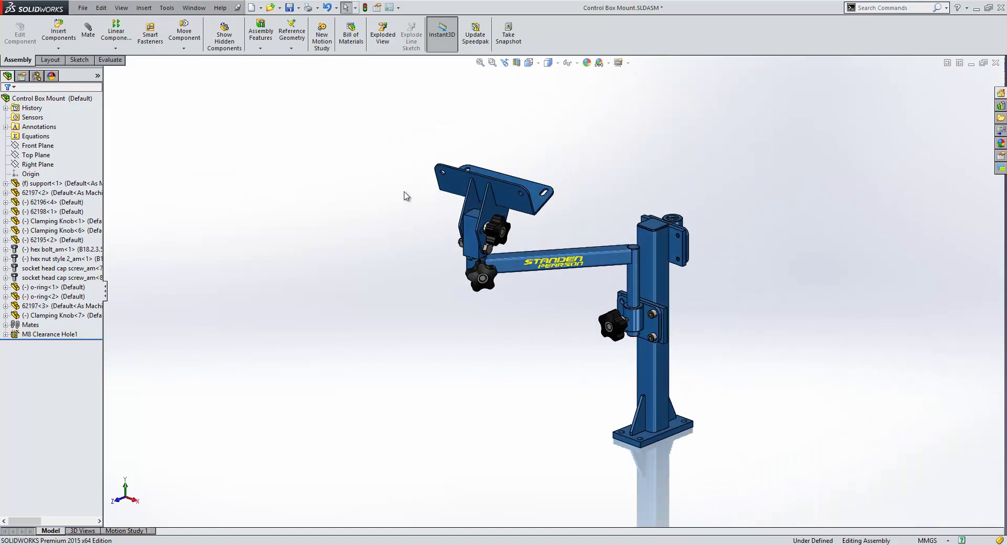
# - Run Interference Detection with fastener clashes grouped in their own folder
pyautogui.press('s')
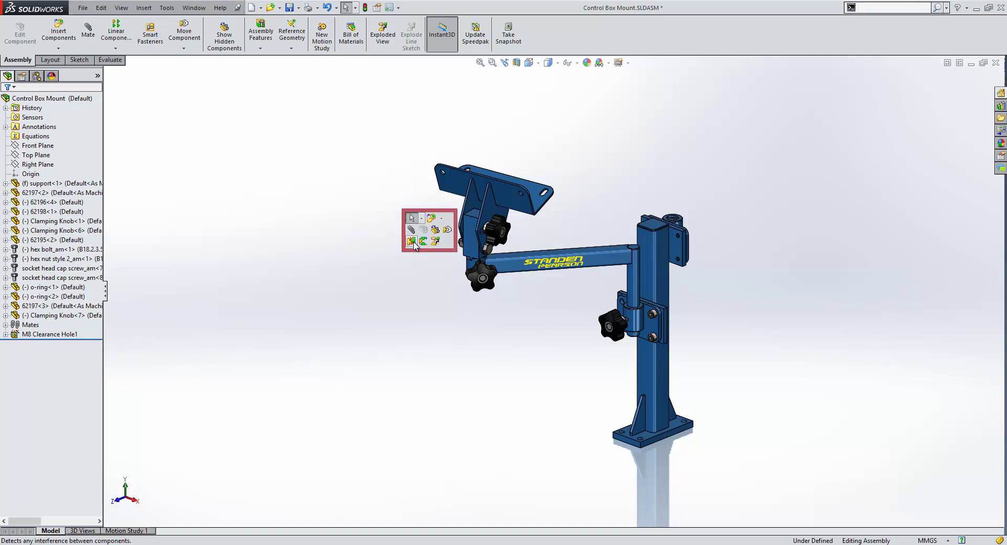
pyautogui.click(412, 241)
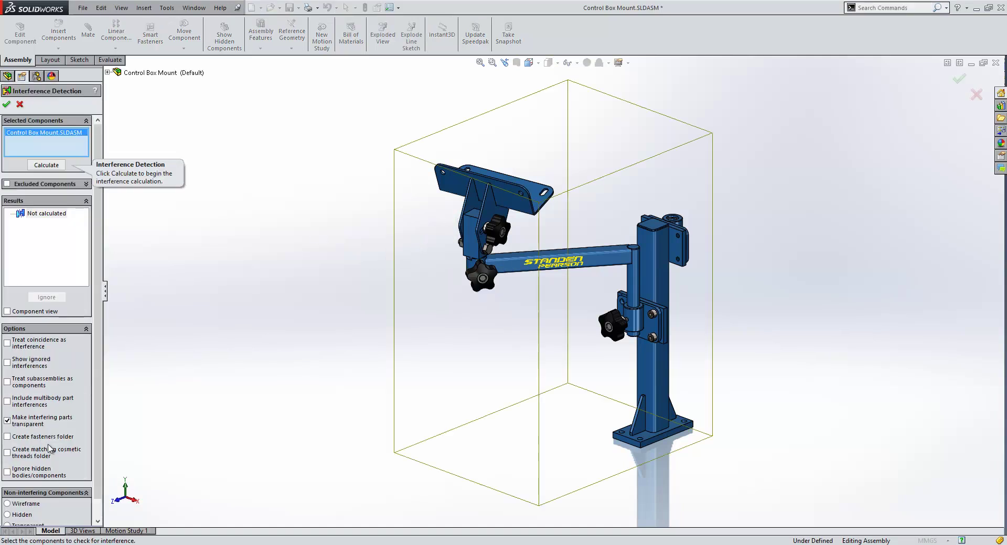
pyautogui.click(9, 437)
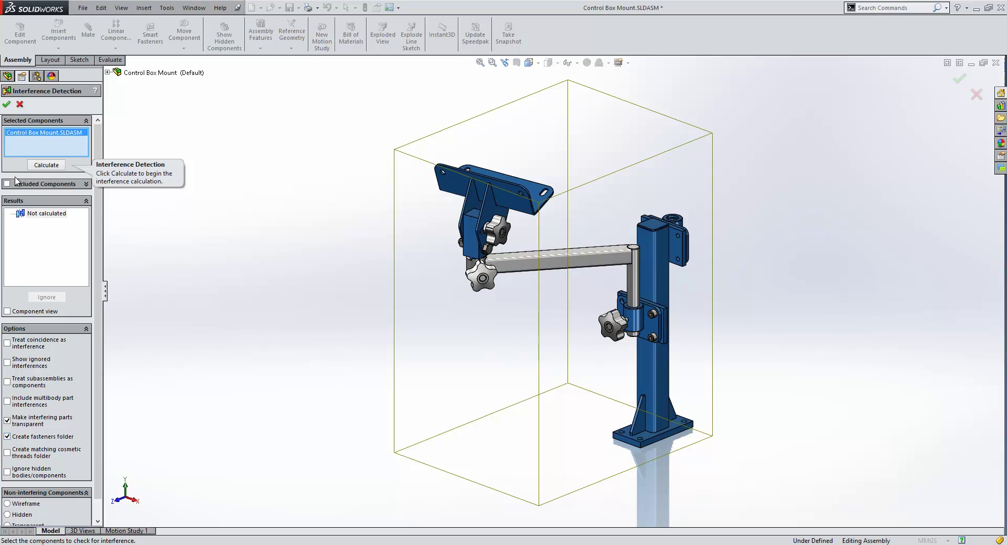
pyautogui.click(46, 166)
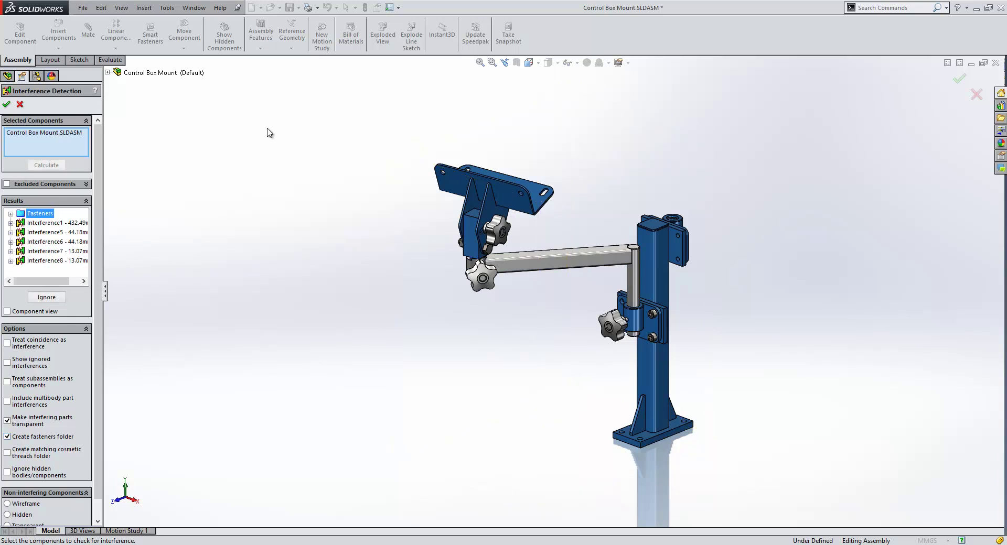
pyautogui.click(110, 227)
pyautogui.moveTo(111, 227); pyautogui.dragTo(142, 227)
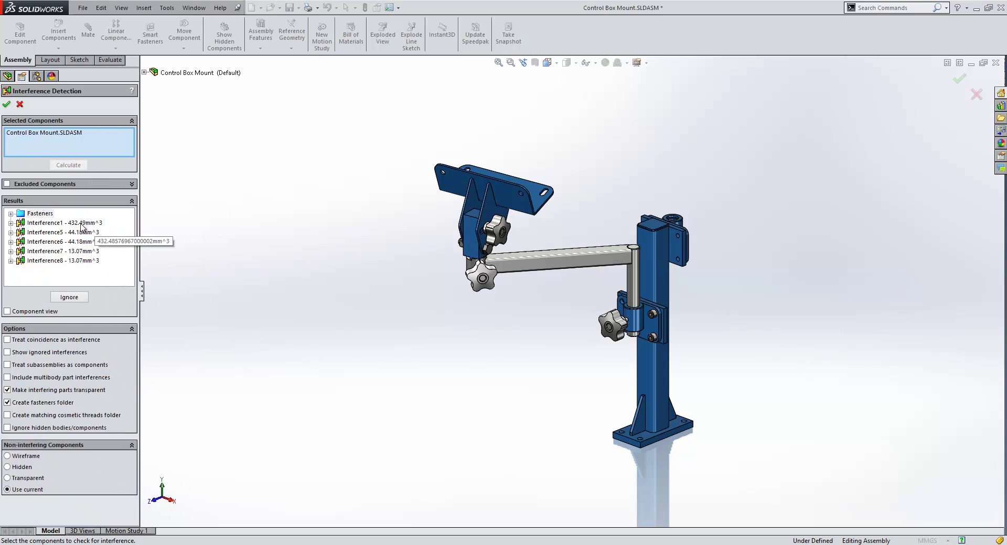
# - Ignore all interferences smaller than Interference7
pyautogui.rightClick(90, 263)
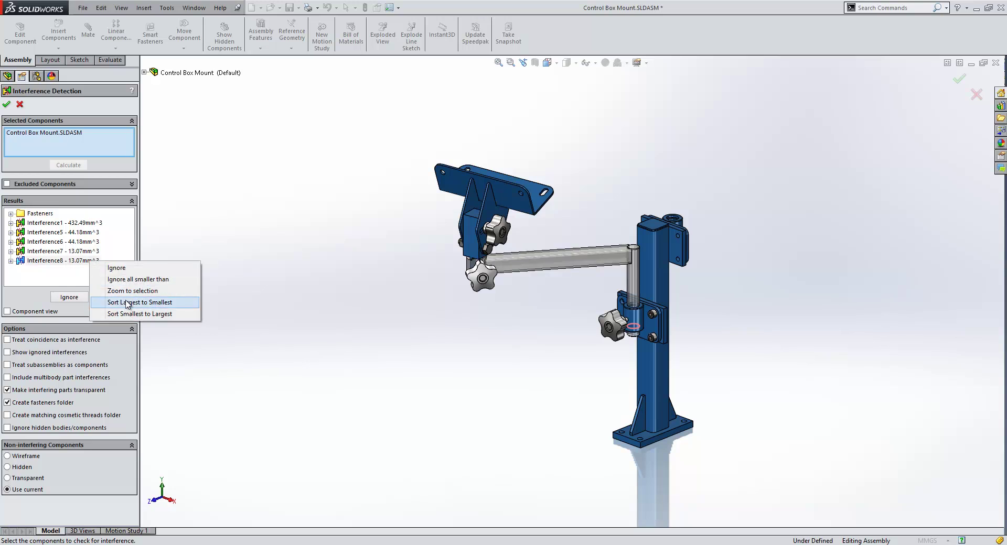
pyautogui.click(118, 242)
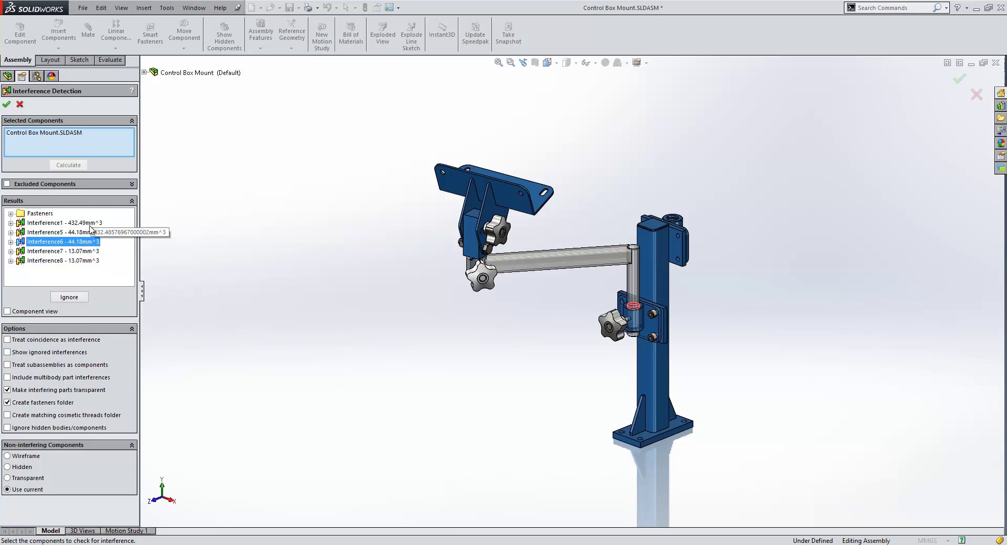
pyautogui.rightClick(85, 252)
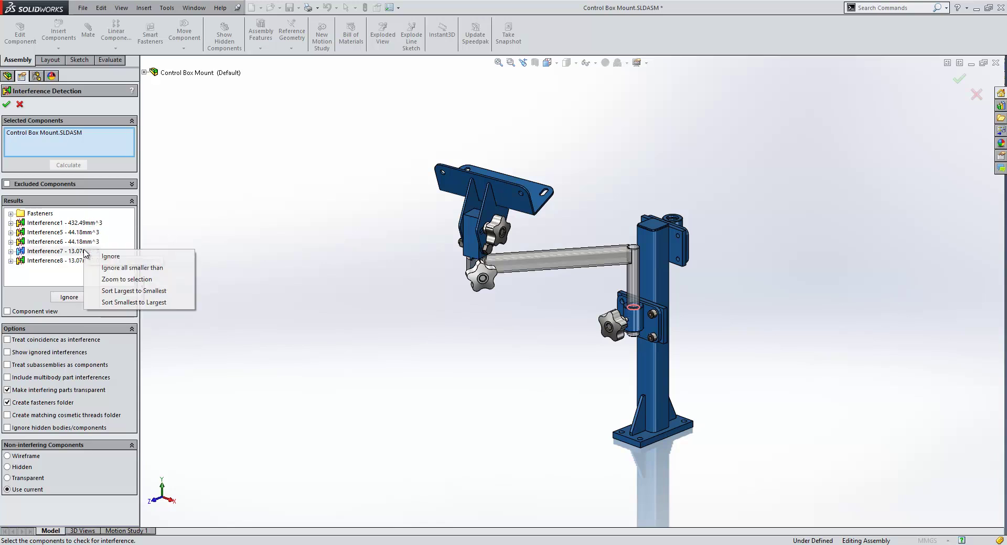
pyautogui.click(125, 269)
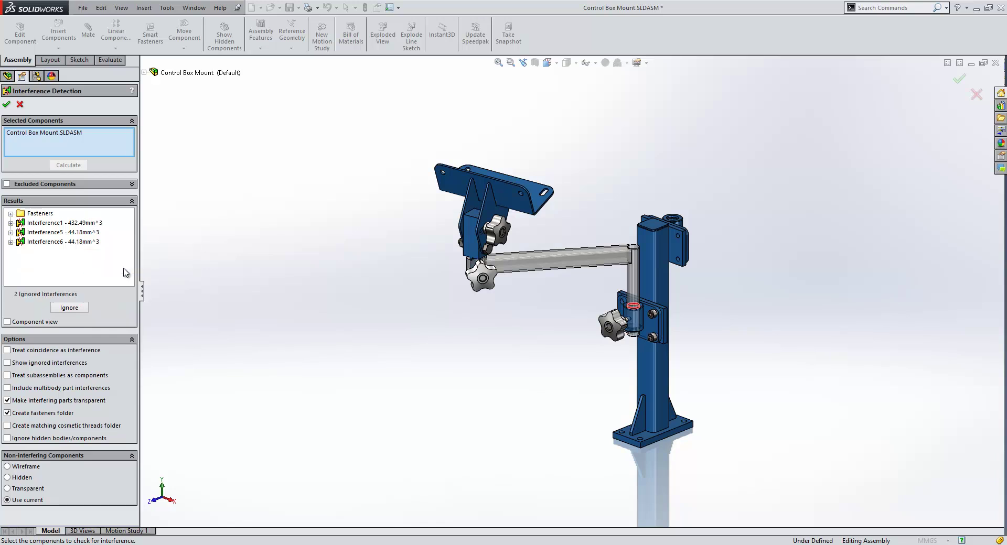
# - Review Interference1, Interference5 and Interference6, then close the check
pyautogui.click(81, 226)
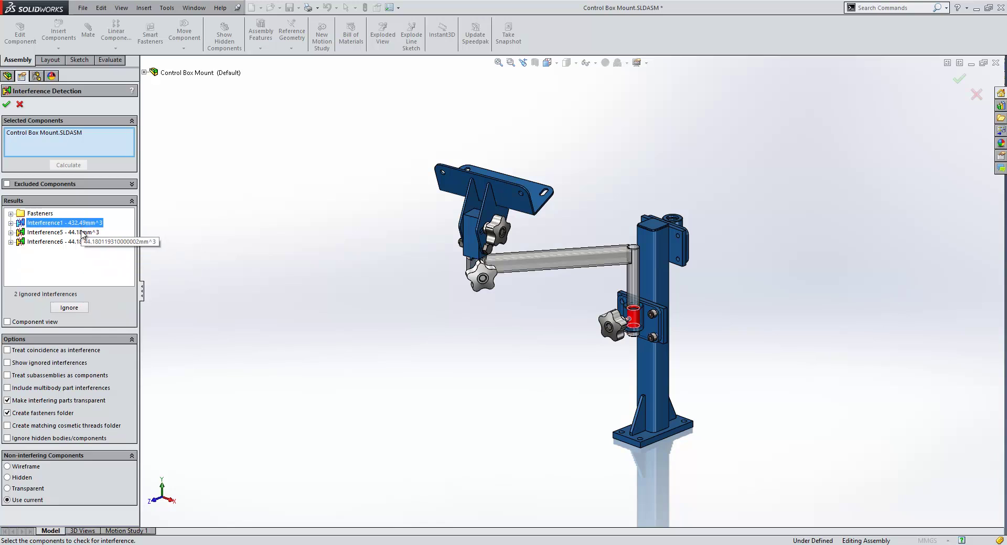
pyautogui.click(81, 232)
pyautogui.click(81, 242)
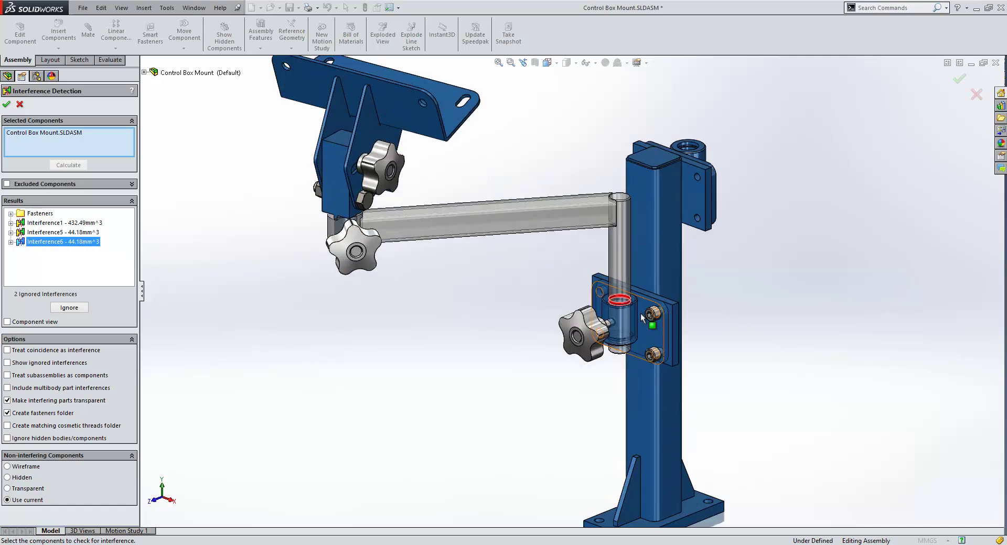
pyautogui.click(61, 224)
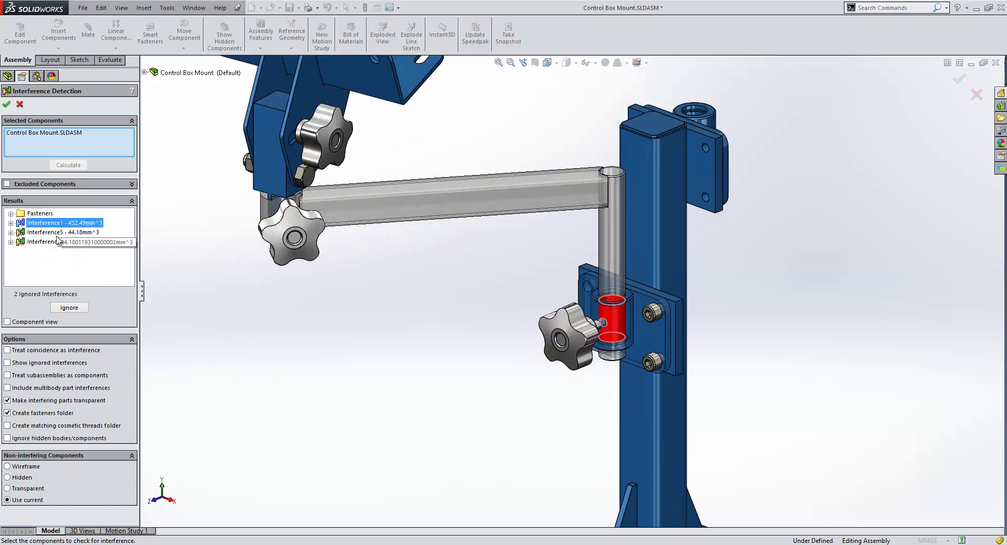
pyautogui.click(59, 233)
pyautogui.click(59, 242)
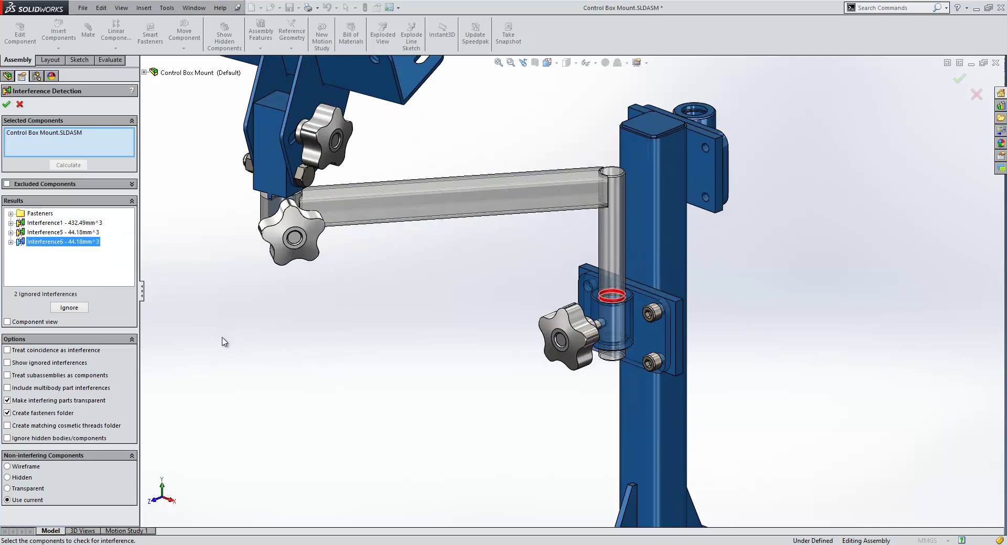
pyautogui.click(20, 104)
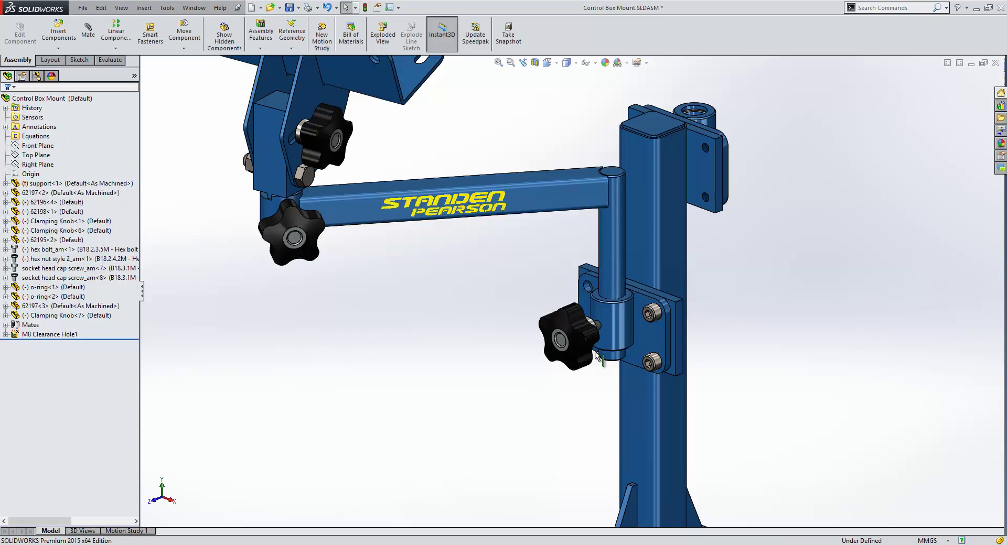
# - Open part 62197 and unsuppress its New Bore feature
pyautogui.rightClick(624, 324)
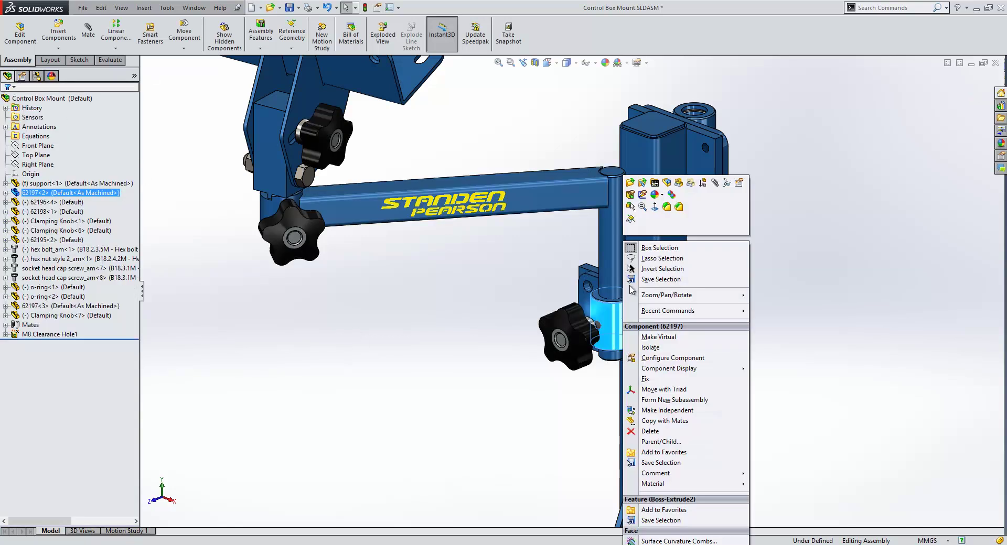
pyautogui.click(631, 187)
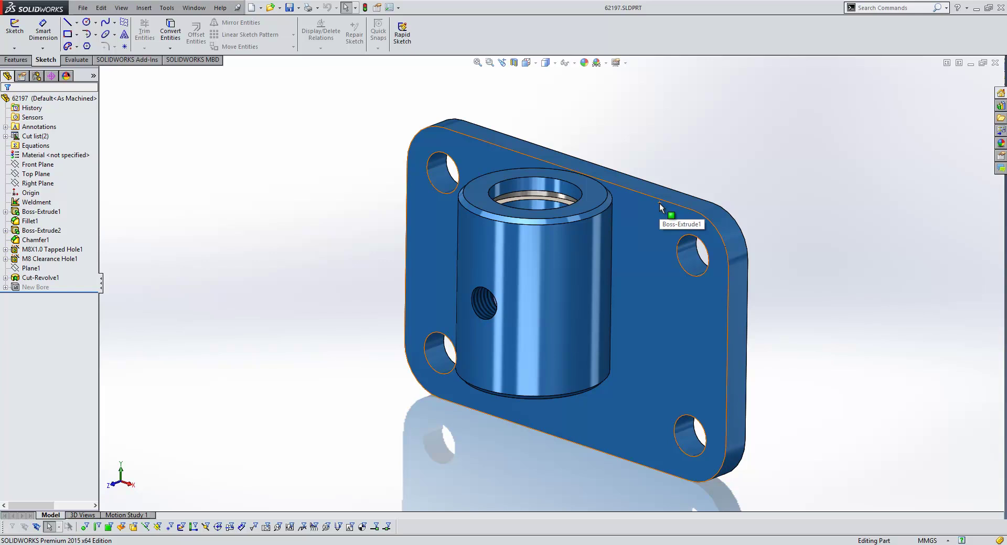
pyautogui.press('Down')
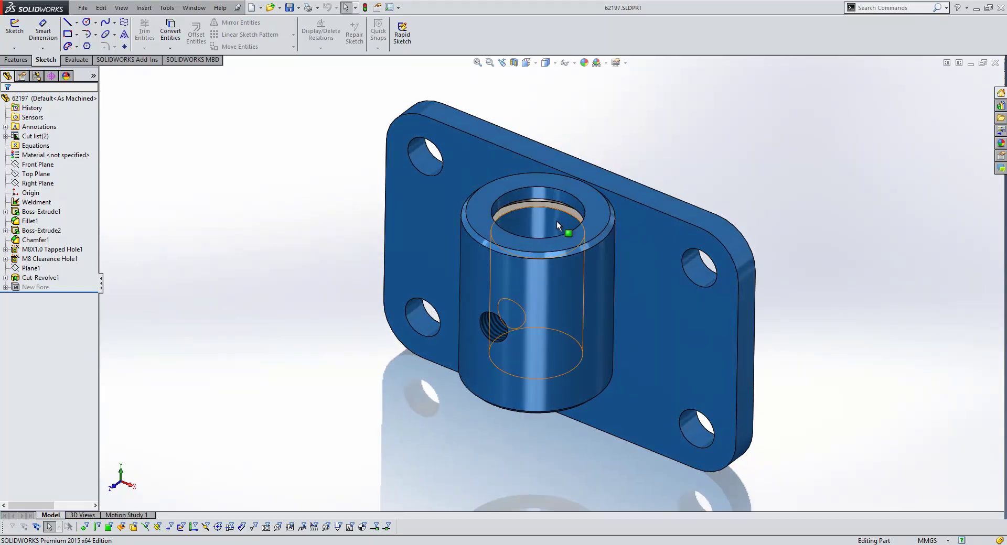
pyautogui.click(558, 225)
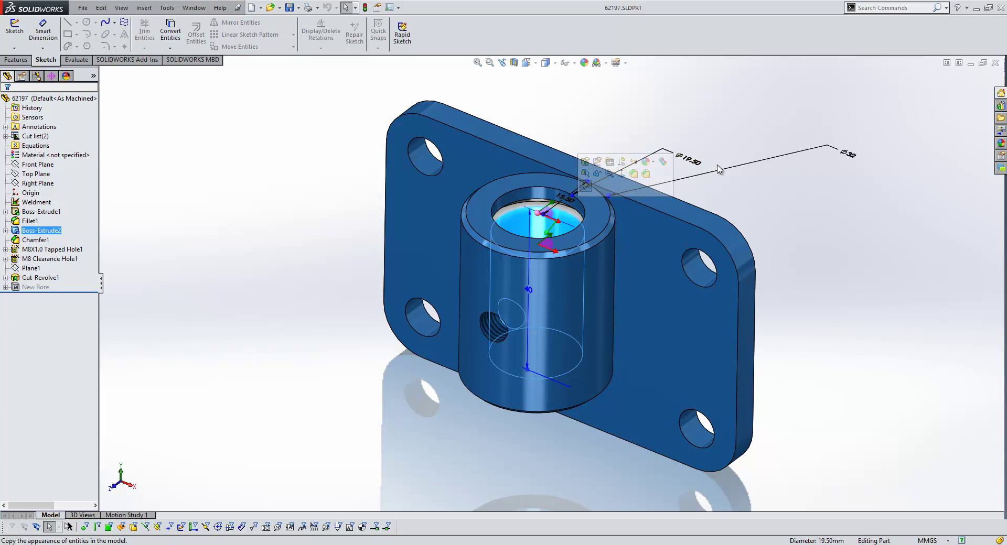
pyautogui.click(351, 277)
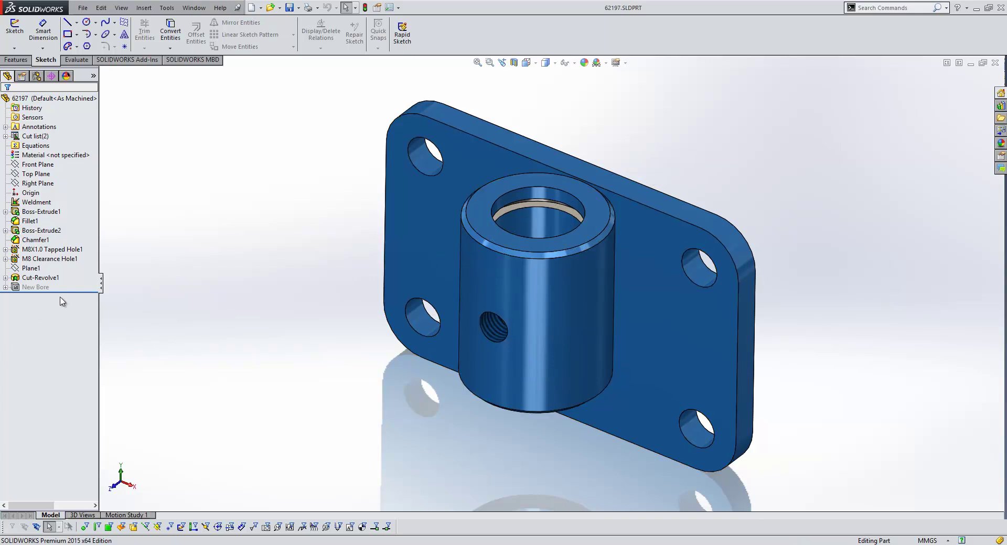
pyautogui.click(36, 287)
pyautogui.rightClick(36, 288)
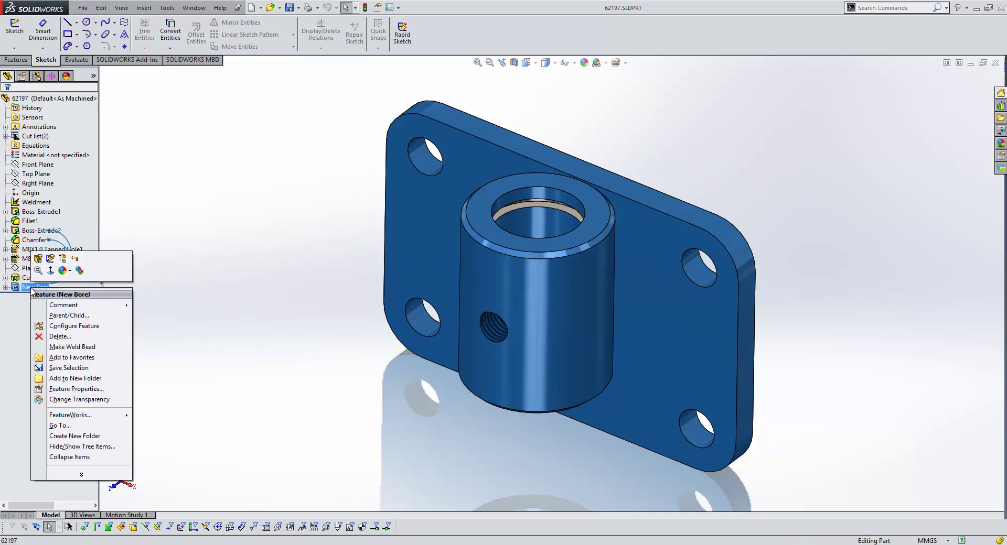
pyautogui.click(63, 259)
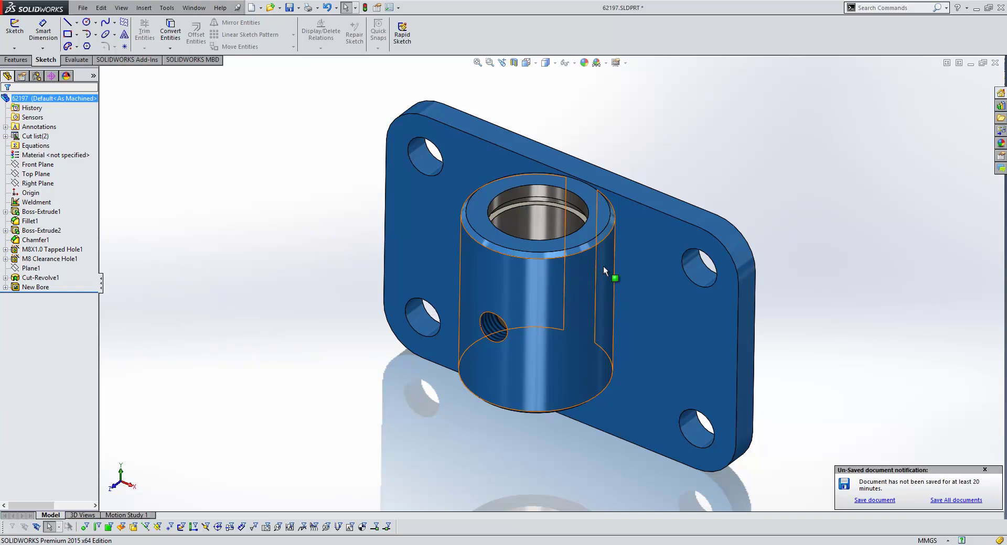
# - Return to Control Box Mount and rebuild the assembly
pyautogui.hotkey('ctrl', 'Tab')
pyautogui.click(563, 292)
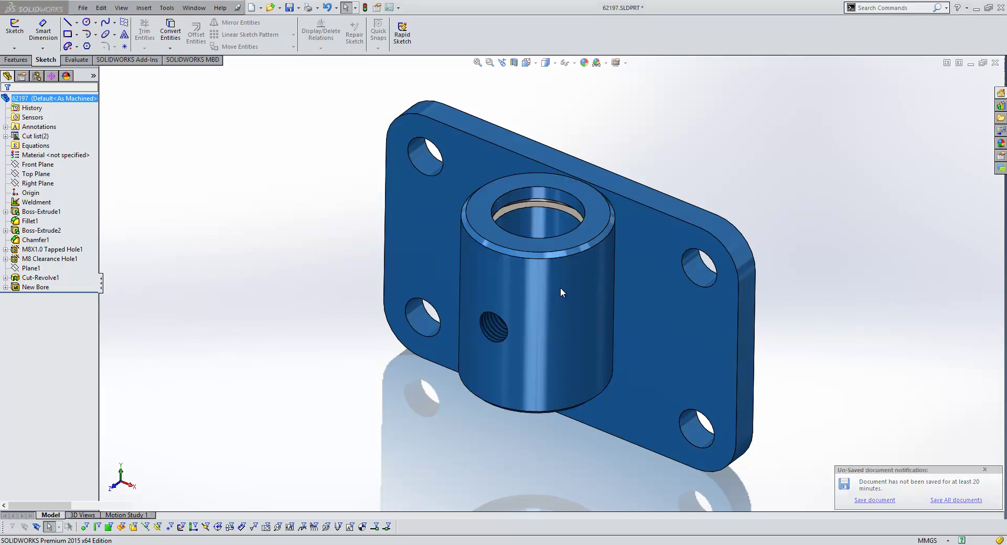
pyautogui.click(93, 51)
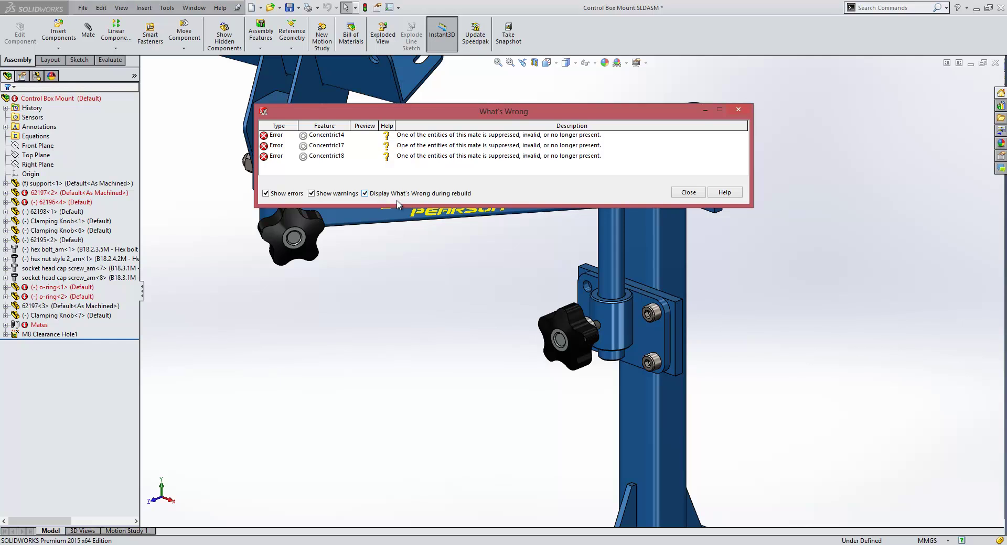
# - Swap Concentric14's missing face for the 62197 bore face and apply it to all broken mates
pyautogui.click(688, 192)
pyautogui.scroll(-1, 655, 362)
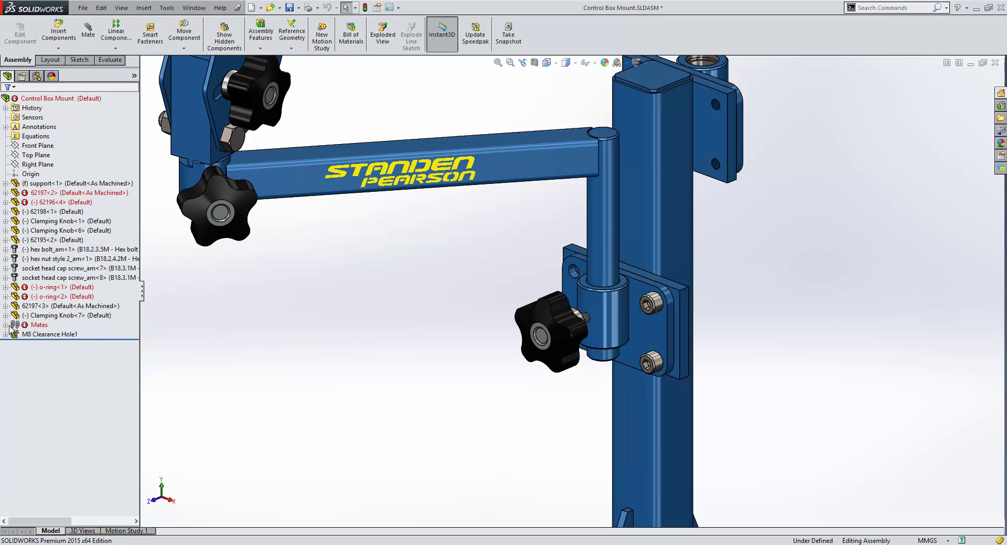
pyautogui.click(6, 325)
pyautogui.rightClick(68, 391)
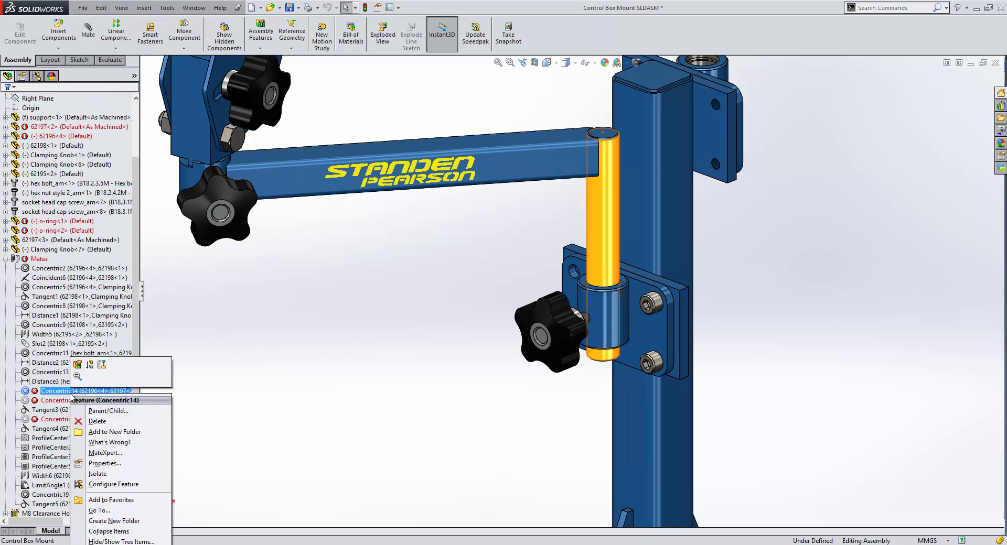
pyautogui.press('Escape')
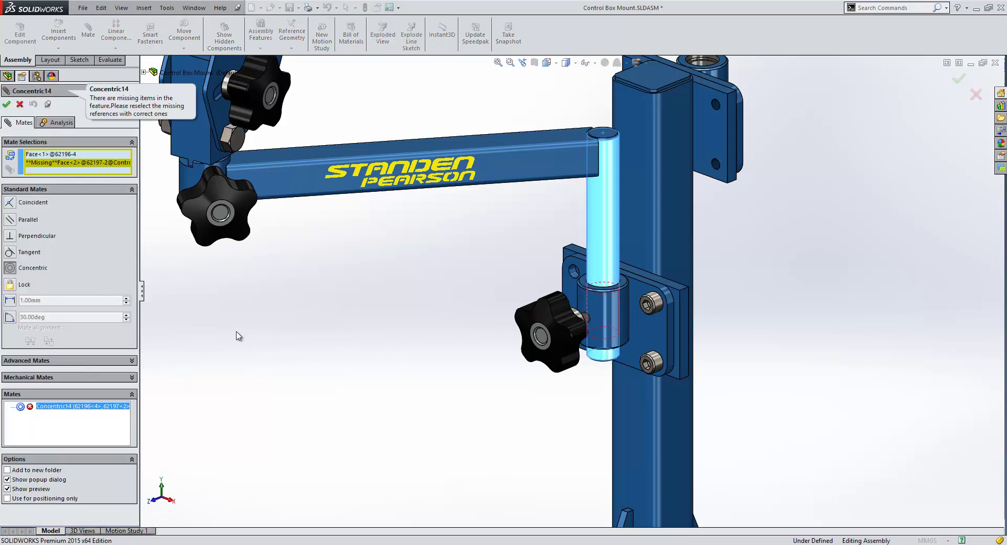
pyautogui.click(82, 163)
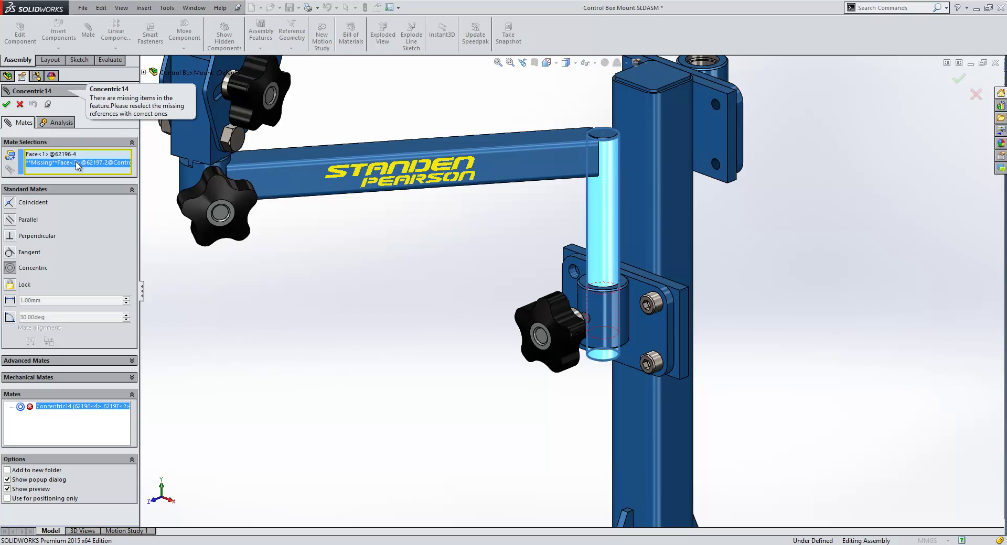
pyautogui.click(626, 336)
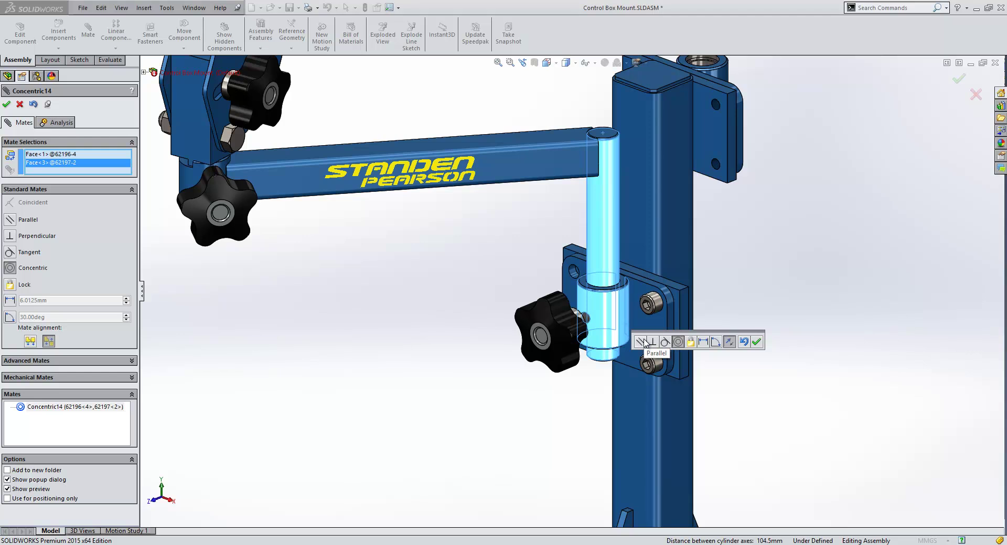
pyautogui.click(7, 105)
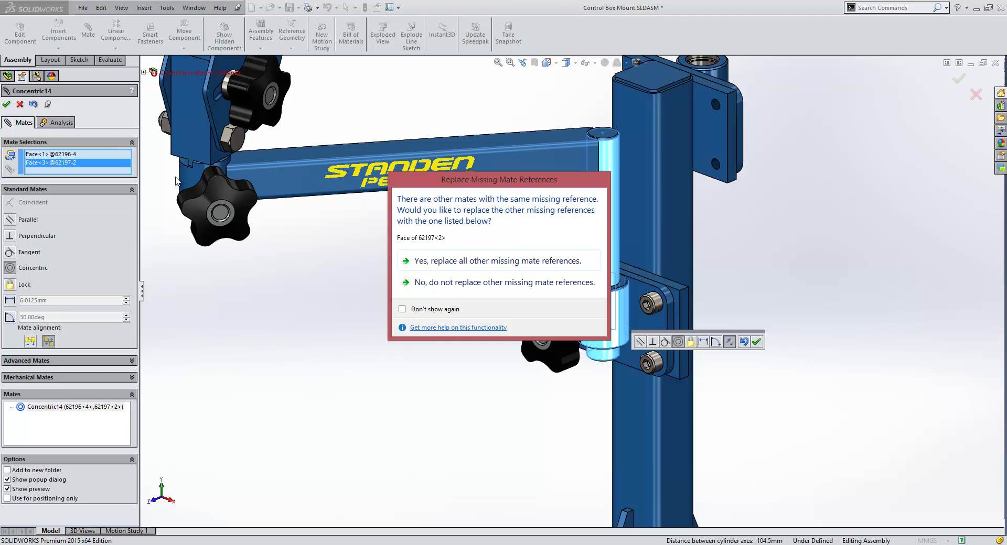
pyautogui.click(443, 264)
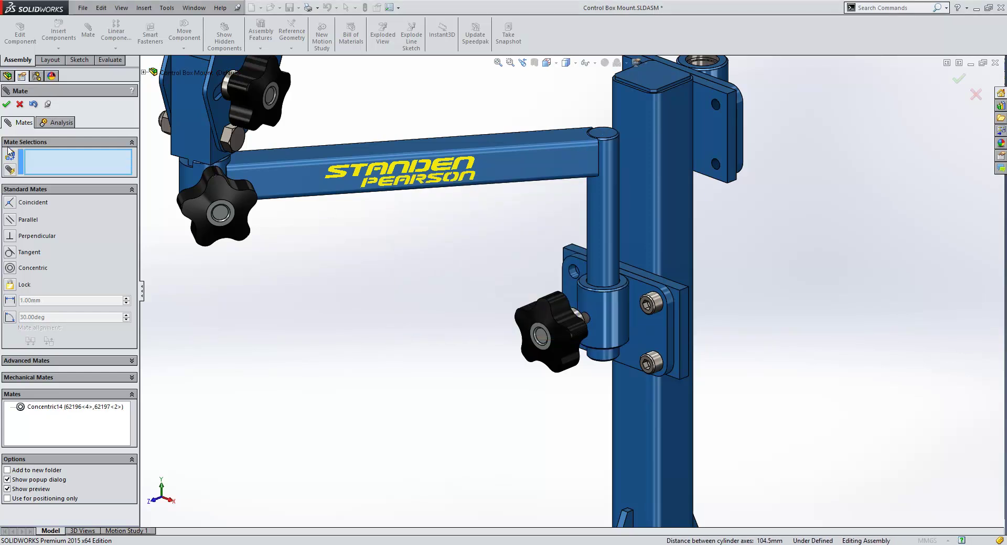
# - Close the mate editor and fit the whole assembly in view
pyautogui.click(6, 104)
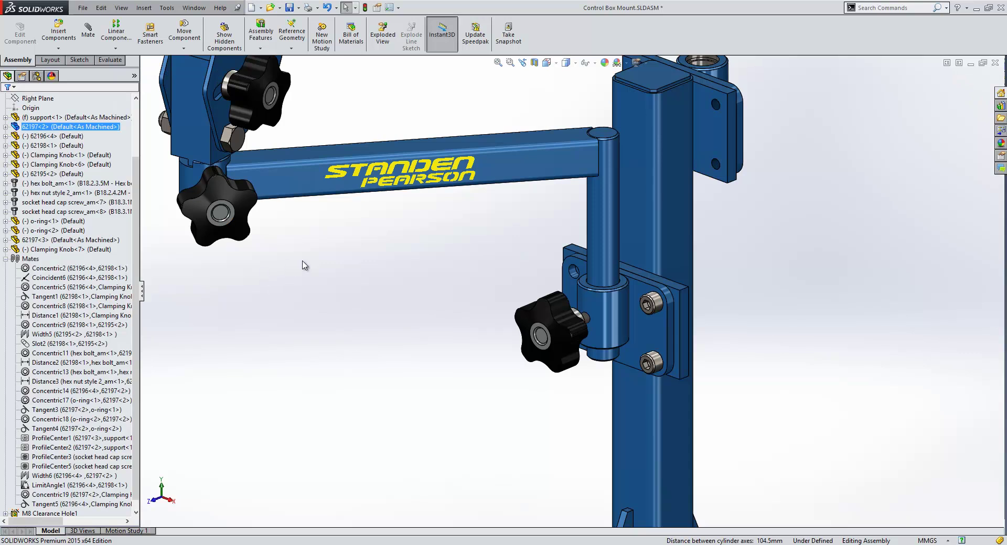
pyautogui.scroll(5, 360, 292)
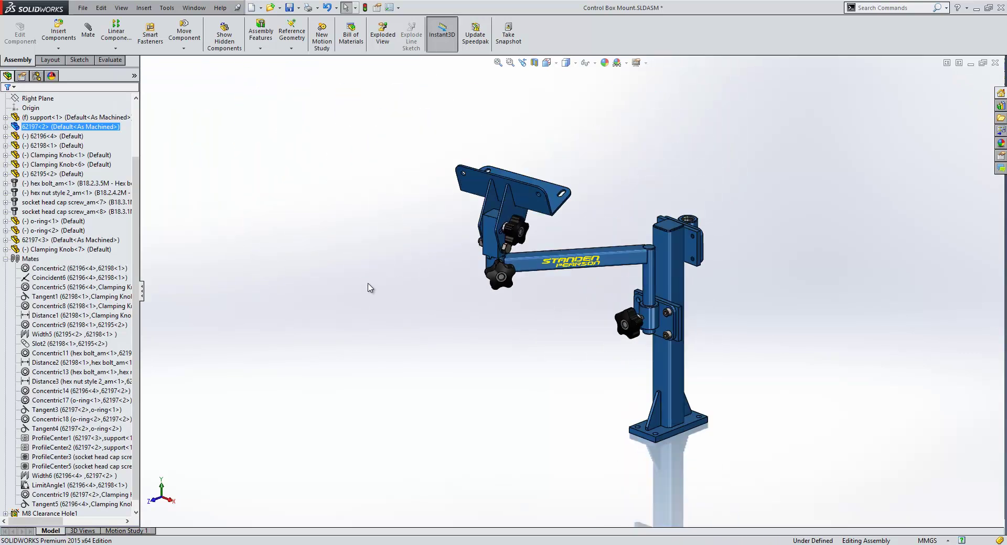
pyautogui.hotkey('shift', 'c')
pyautogui.press('f')
# - Select only Clamping Knob<7> in the tree, deselecting Clamping Knob<6> and o-ring<2>
pyautogui.keyDown('ctrl'); pyautogui.click(55, 212); pyautogui.keyUp('ctrl')
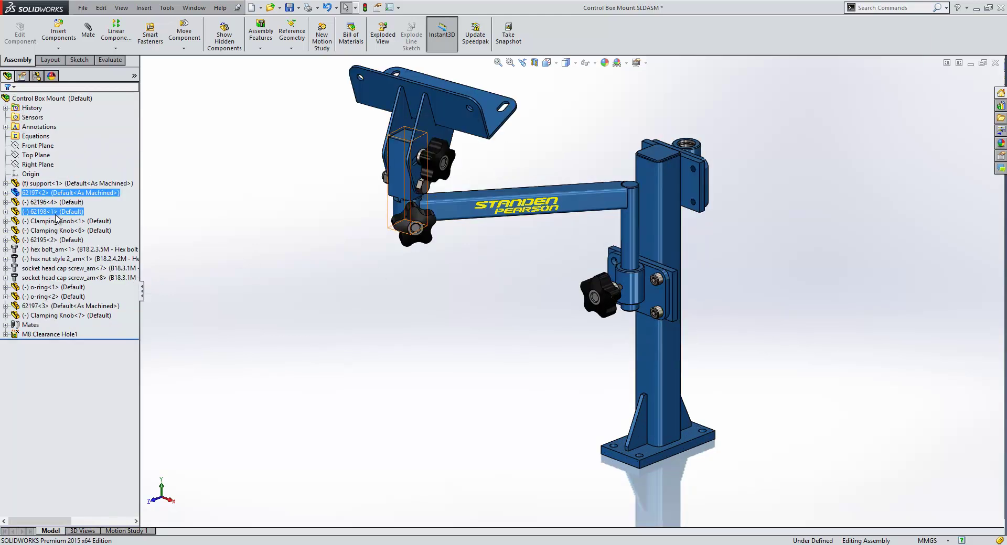
pyautogui.click(57, 220)
pyautogui.click(58, 231)
pyautogui.keyDown('ctrl'); pyautogui.click(49, 316); pyautogui.keyUp('ctrl')
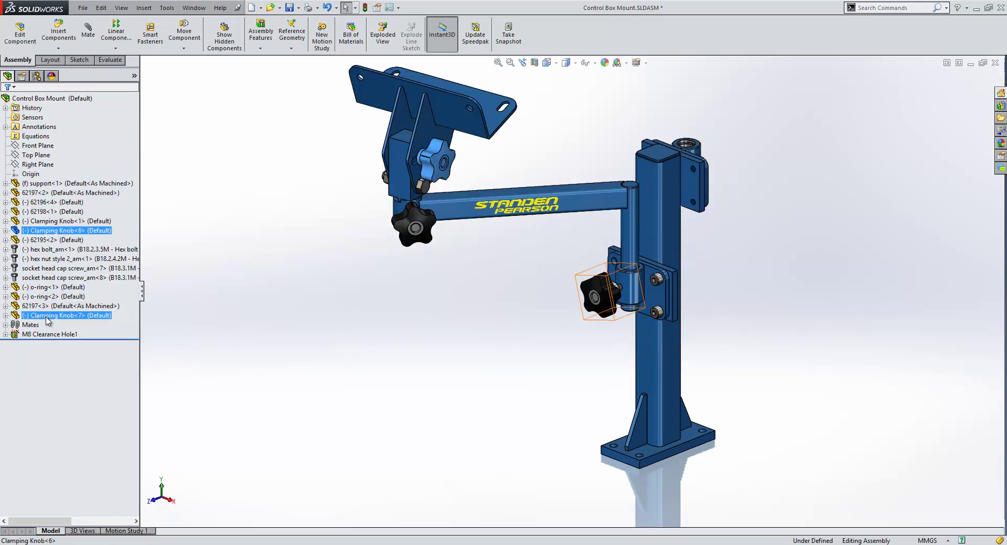
pyautogui.click(48, 317)
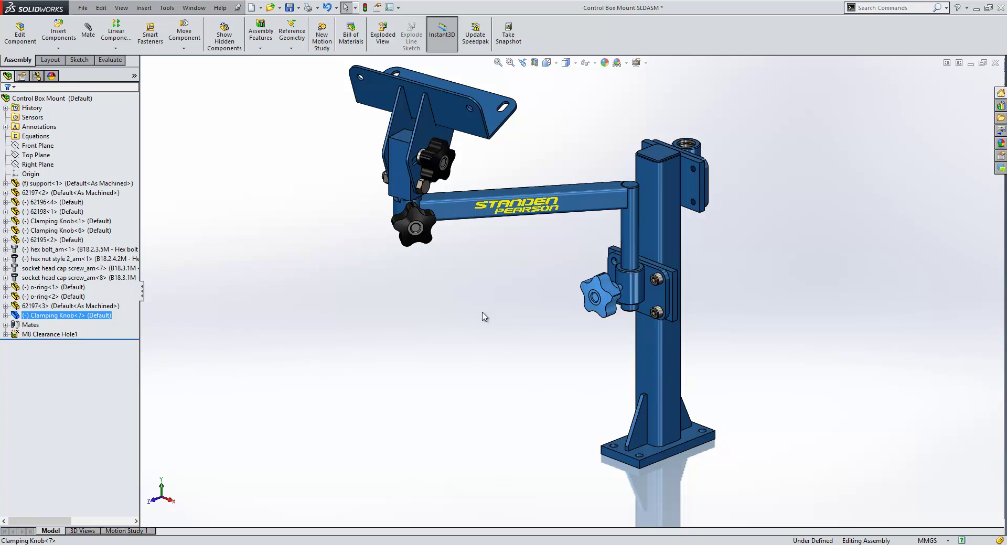
pyautogui.scroll(-2, 464, 313)
pyautogui.keyDown('ctrl'); pyautogui.click(72, 298); pyautogui.keyUp('ctrl')
pyautogui.click(68, 316)
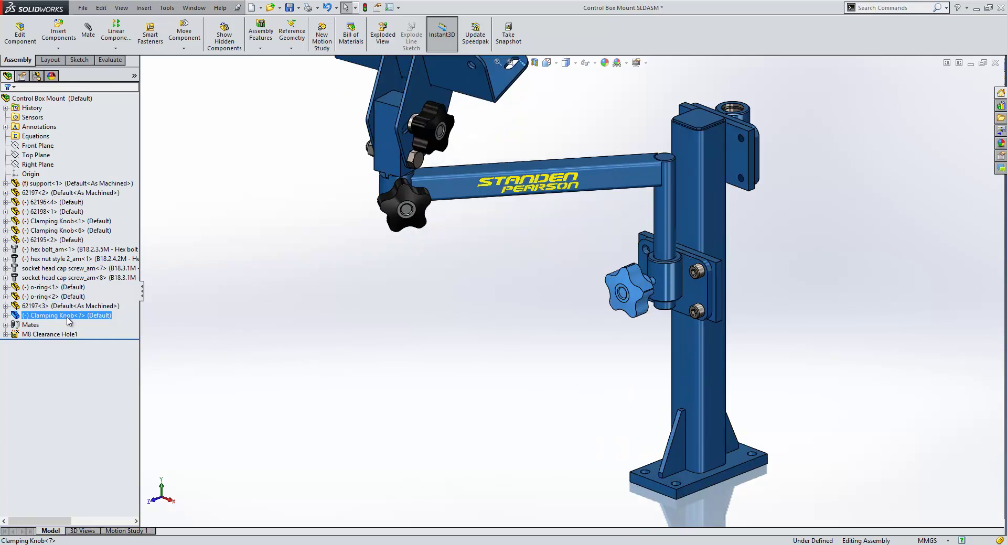
# - Make Clamping Knob<7> independent, saving it over the existing Clamping Knob 2.SLDPRT
pyautogui.rightClick(68, 318)
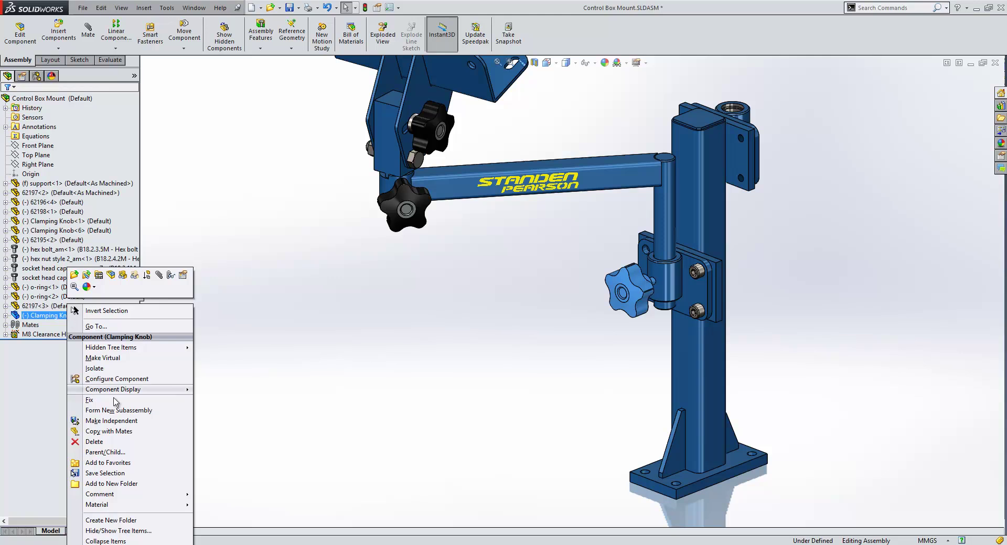
pyautogui.click(124, 426)
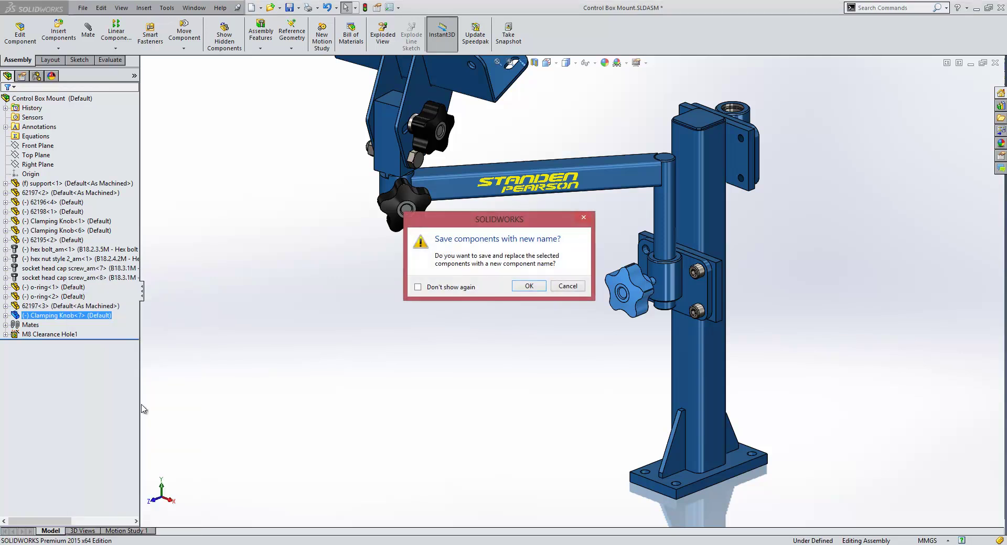
pyautogui.click(530, 287)
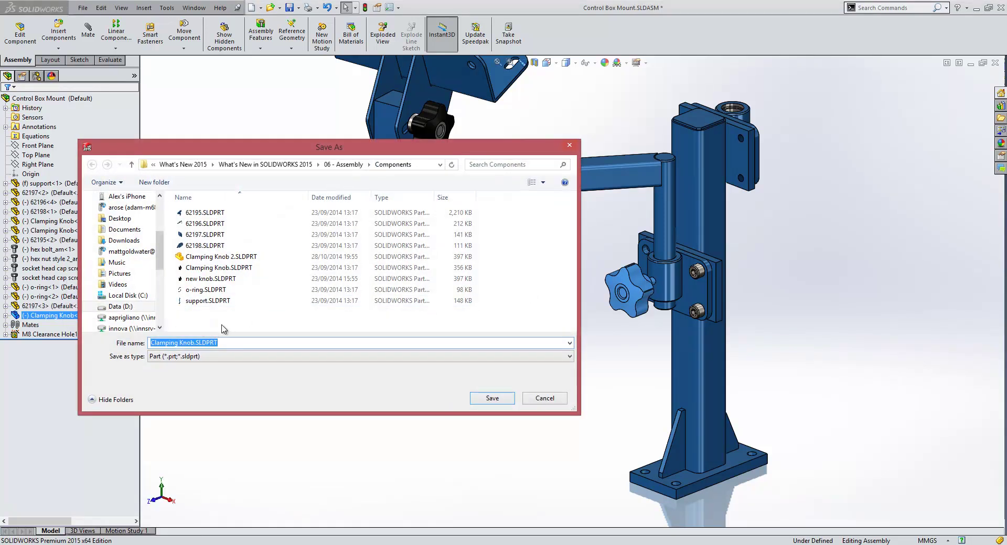
pyautogui.click(451, 257)
pyautogui.click(492, 399)
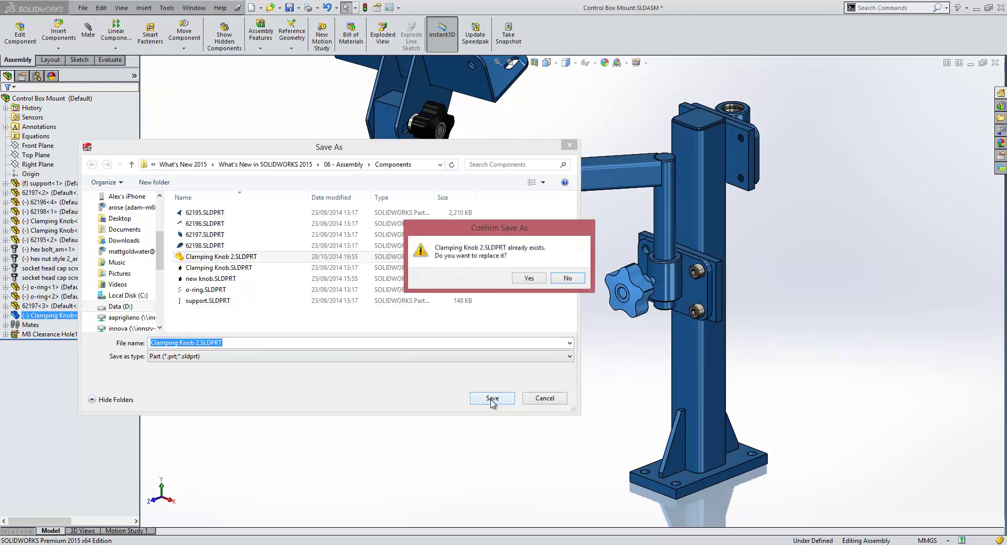
pyautogui.click(530, 279)
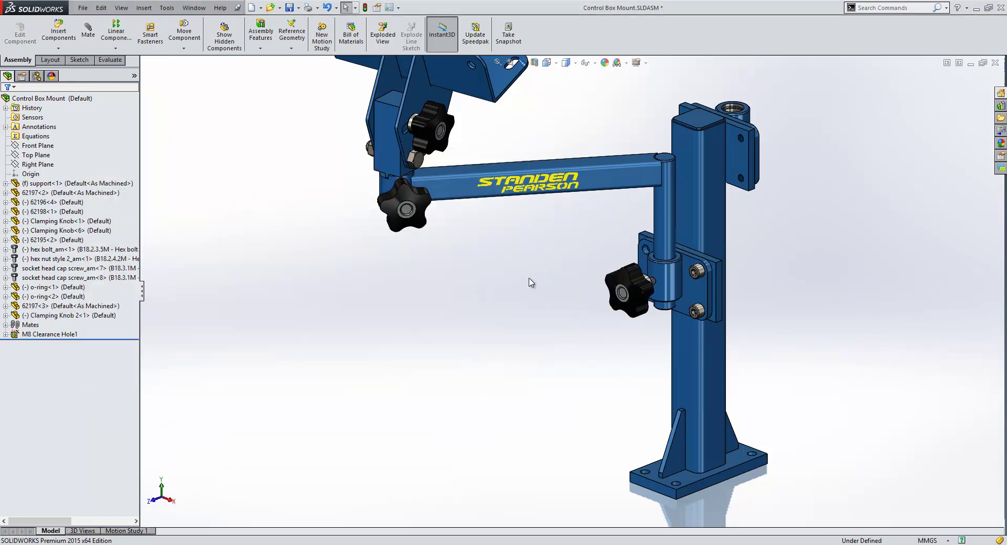
pyautogui.click(78, 307)
pyautogui.click(81, 317)
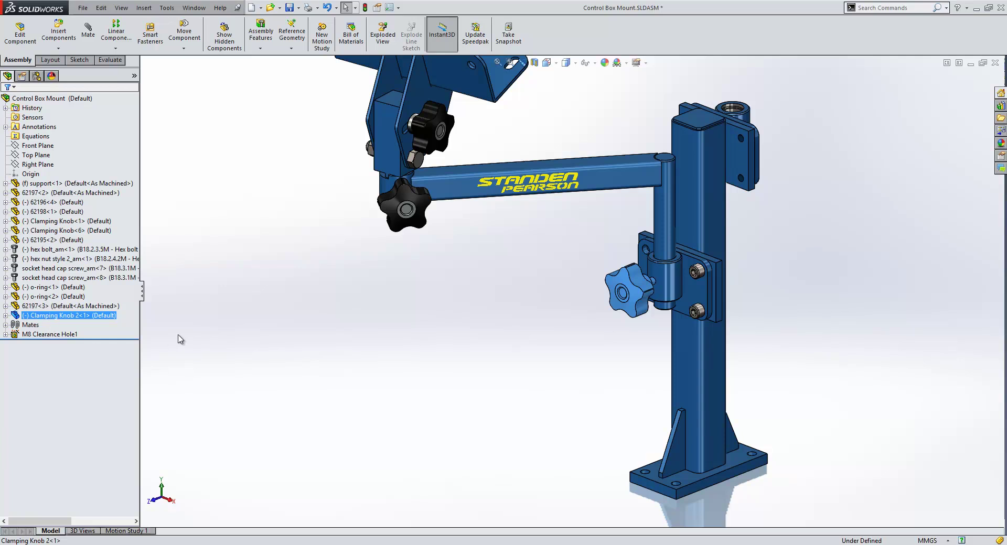
# - Delete bracket 62195<2> together with its M8 Clearance Hole1 child feature and dependent mates
pyautogui.press('f')
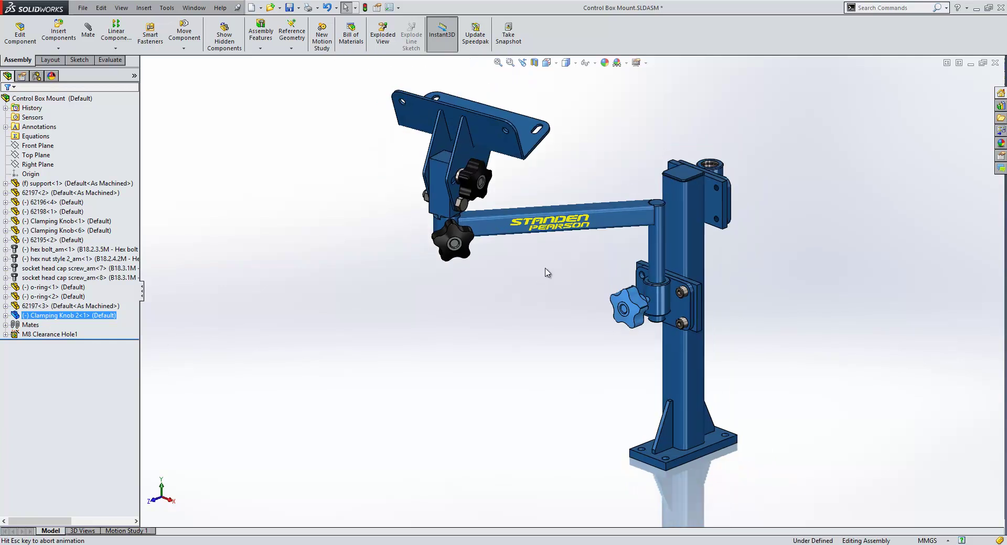
pyautogui.click(522, 199)
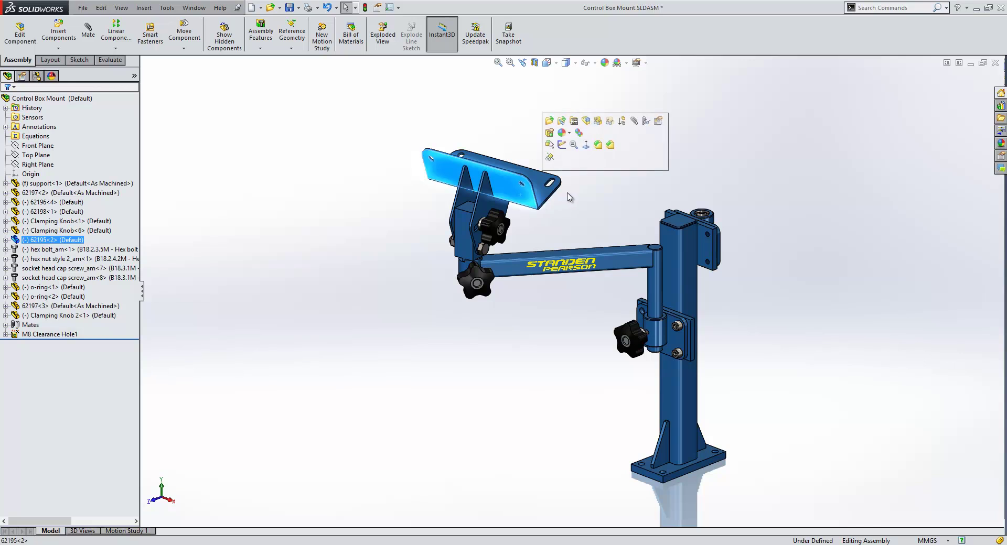
pyautogui.press('Delete')
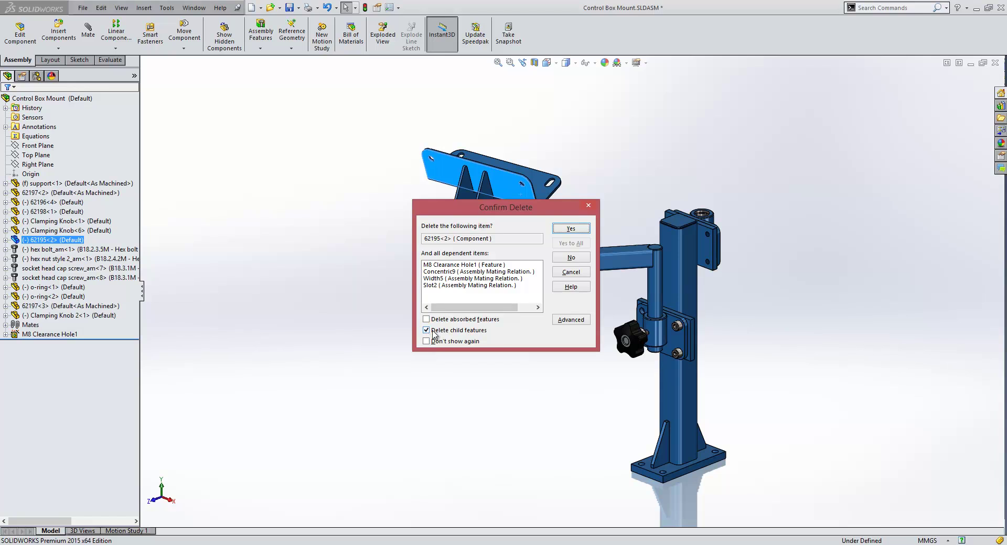
pyautogui.click(426, 331)
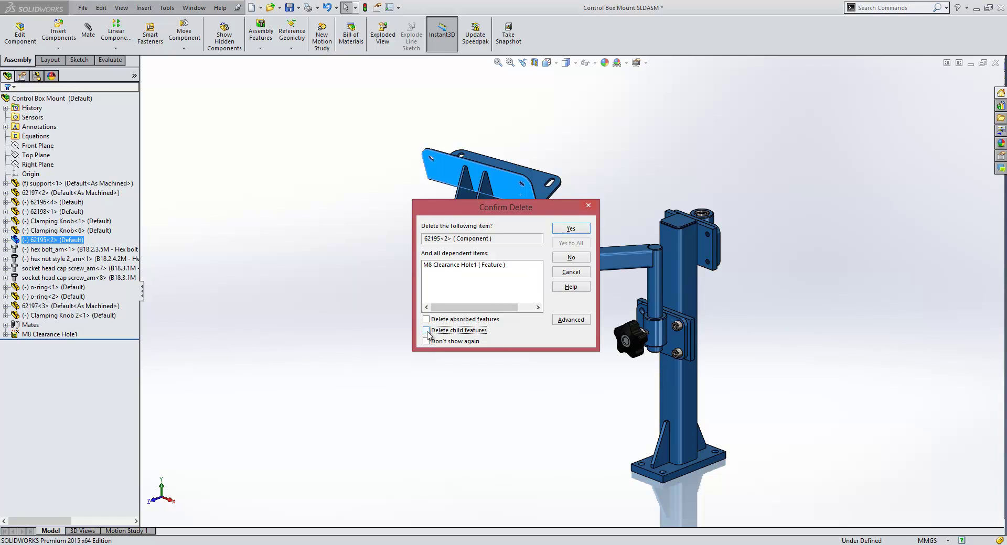
pyautogui.click(427, 331)
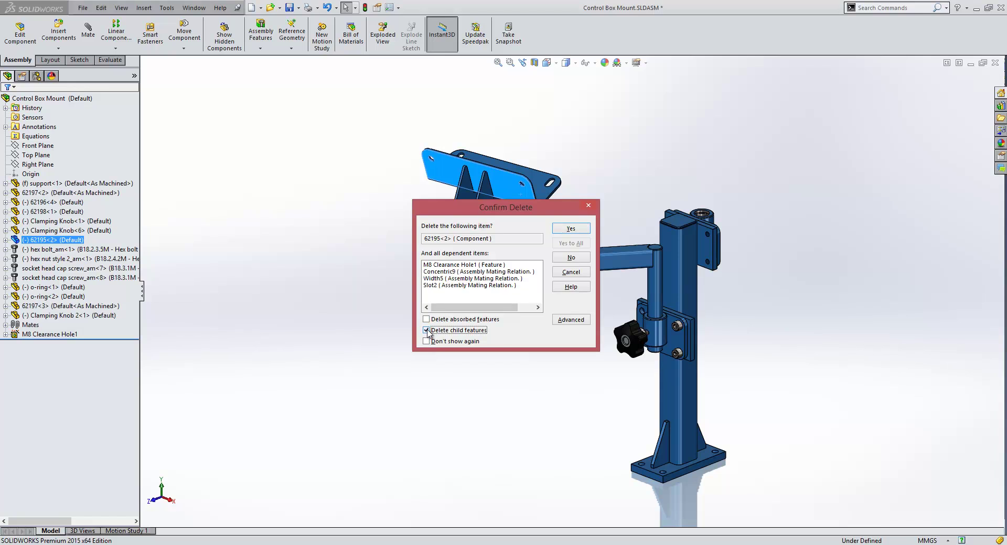
pyautogui.click(572, 320)
pyautogui.click(574, 323)
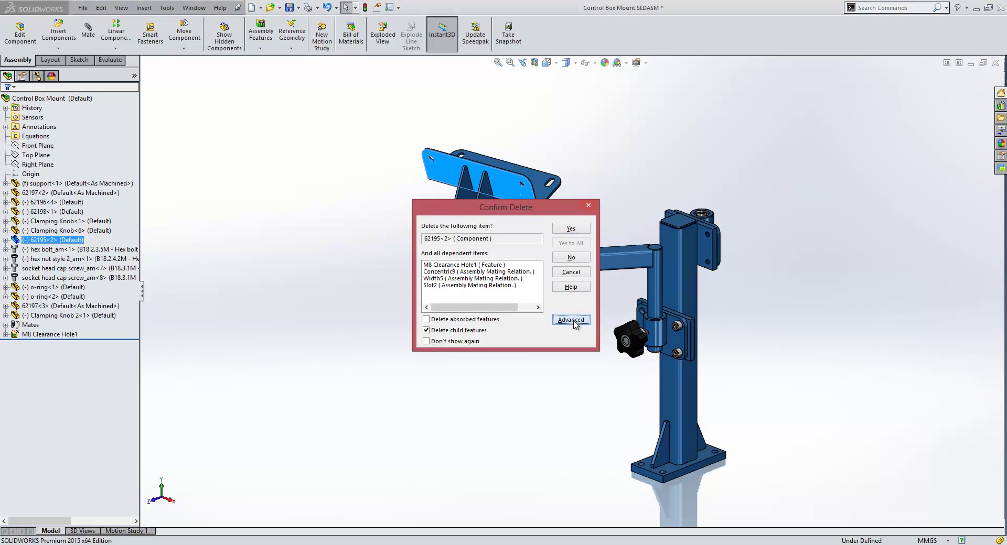
pyautogui.click(574, 323)
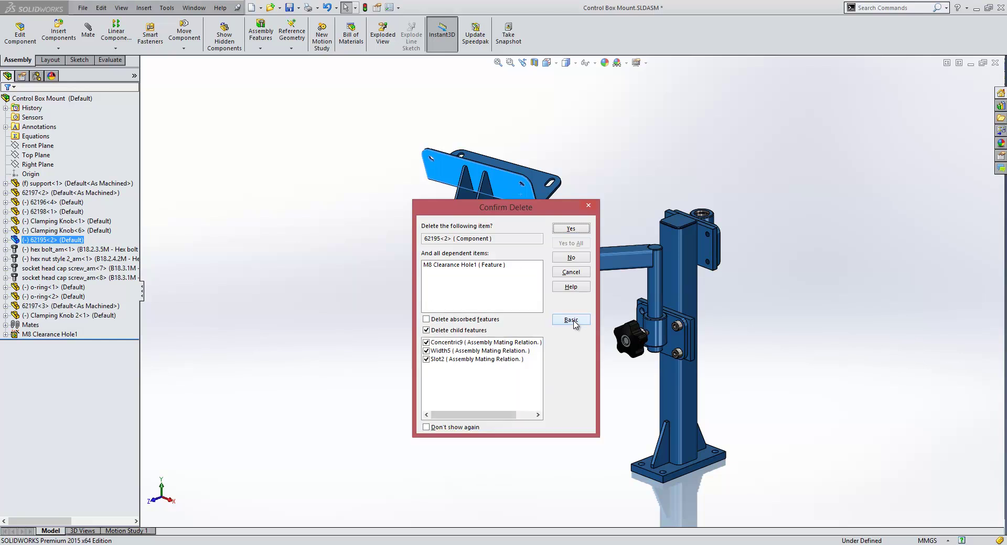
pyautogui.click(427, 351)
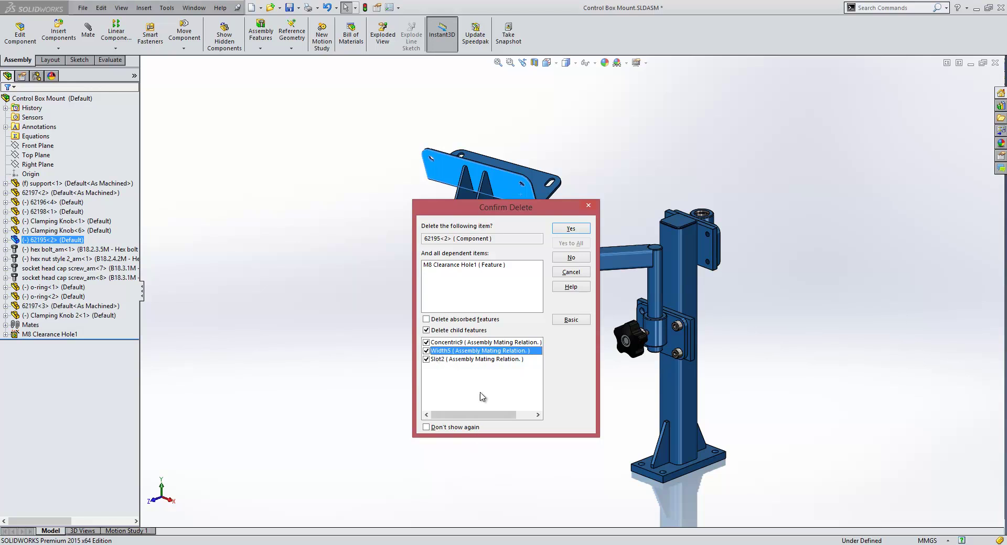
pyautogui.click(559, 321)
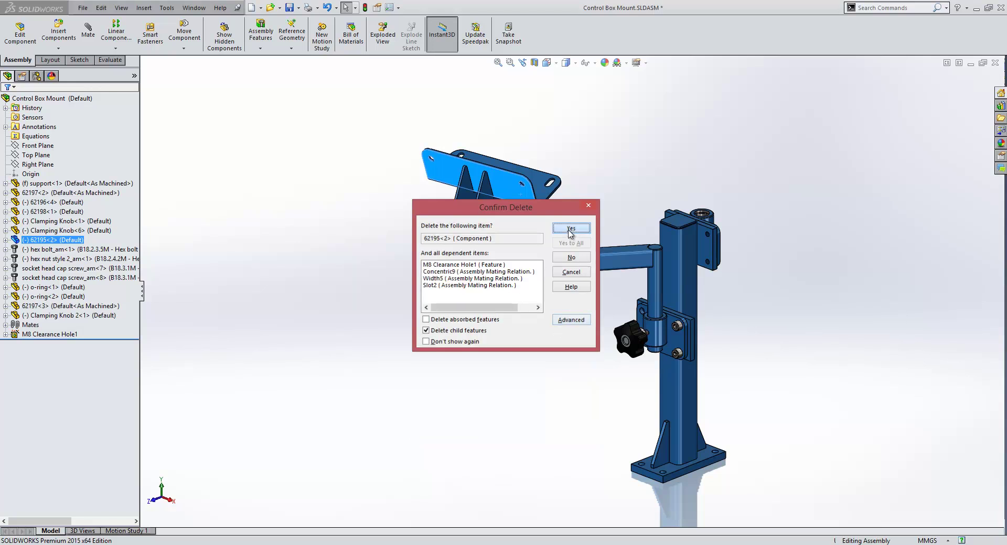
pyautogui.click(570, 230)
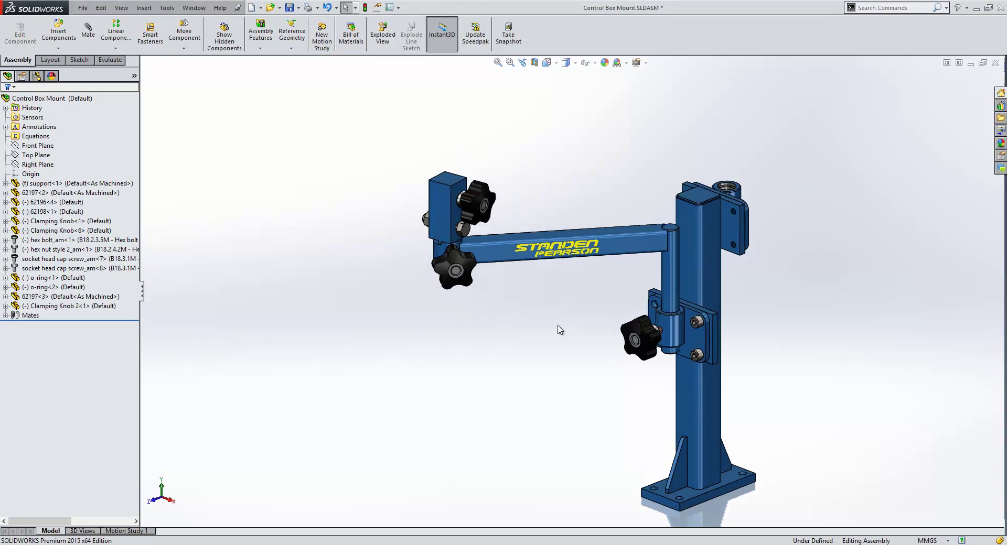
# - Select the arm with its knobs, bolt and nut and start Copy with Mates
pyautogui.moveTo(551, 315); pyautogui.dragTo(389, 146)
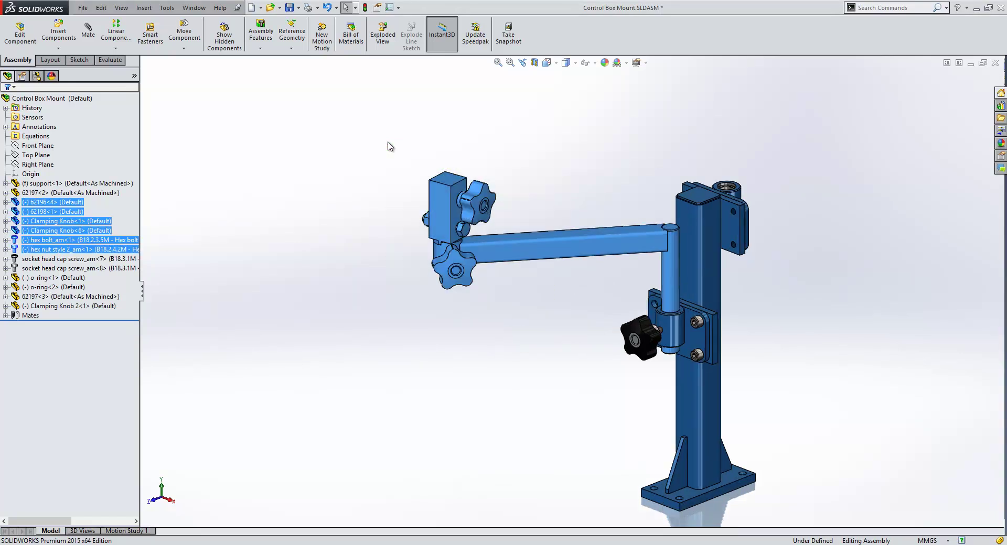
pyautogui.rightClick(374, 165)
pyautogui.click(415, 355)
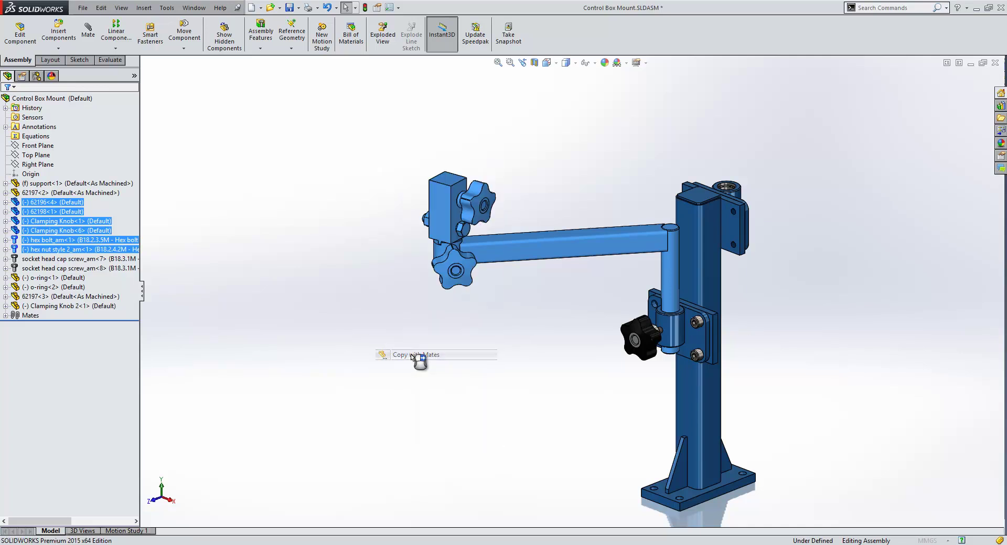
pyautogui.click(134, 104)
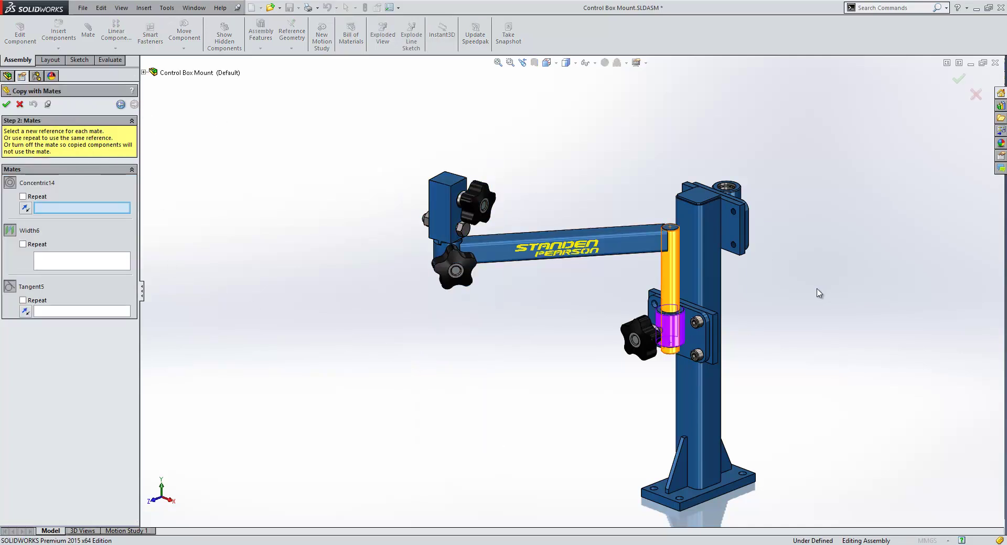
# - Mate the copied arm to the upper collar's bore, top and bottom faces, then view isometric
pyautogui.scroll(-8, 755, 291)
pyautogui.click(676, 244)
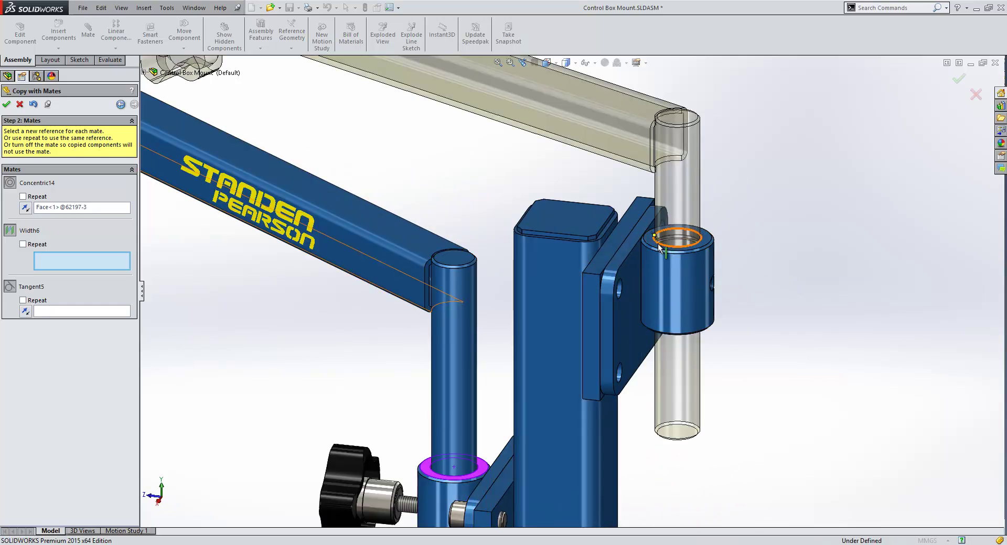
pyautogui.click(679, 242)
pyautogui.moveTo(679, 243); pyautogui.dragTo(728, 339, button='middle')
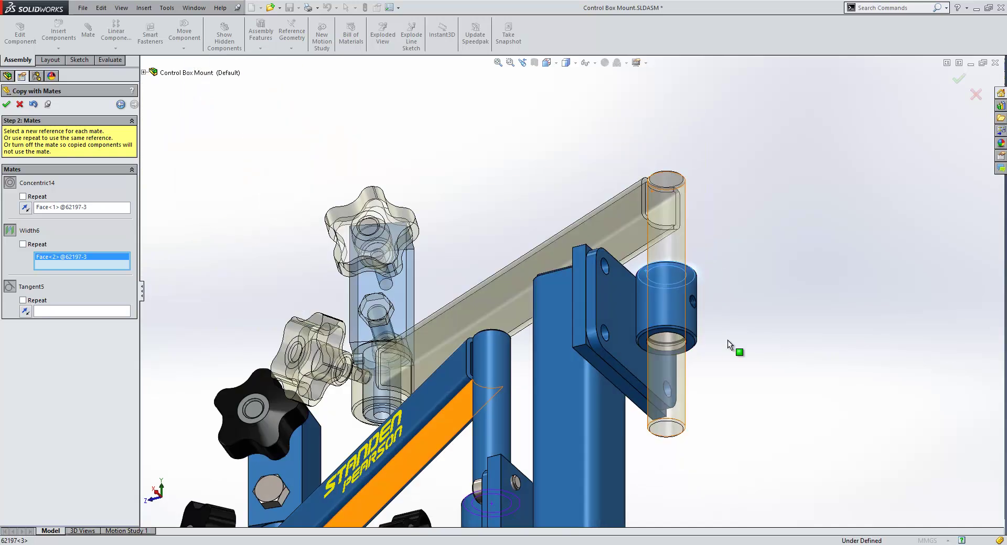
pyautogui.click(689, 342)
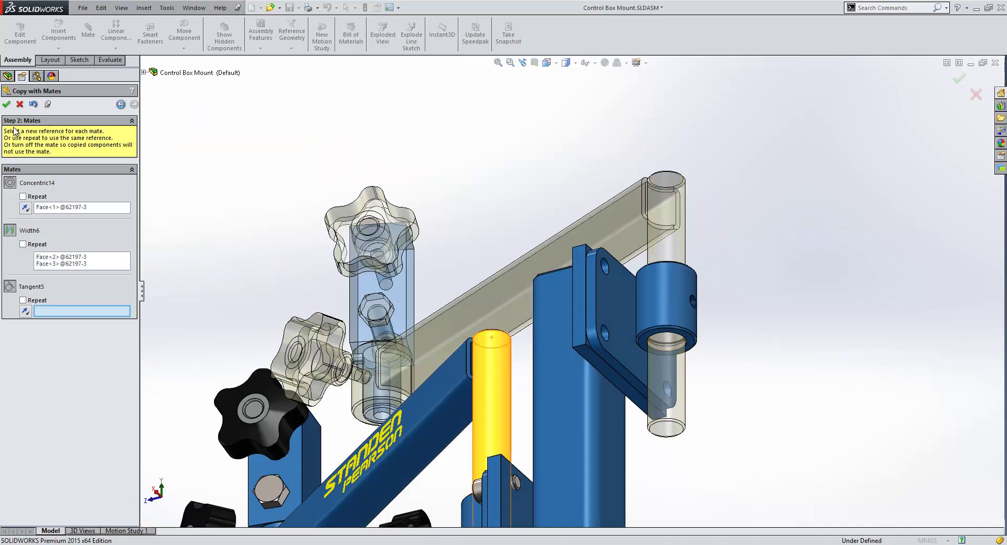
pyautogui.click(7, 105)
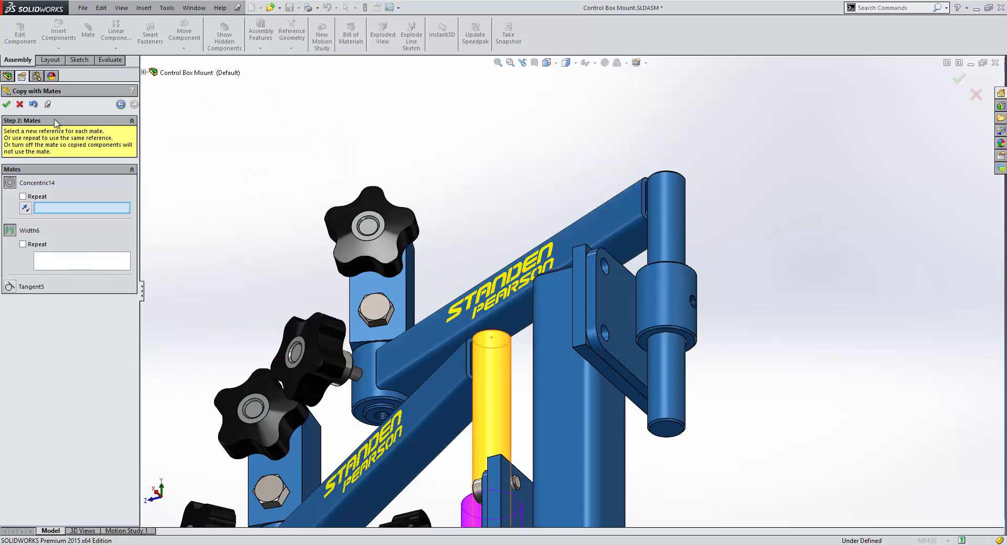
pyautogui.hotkey('ctrl', '7')
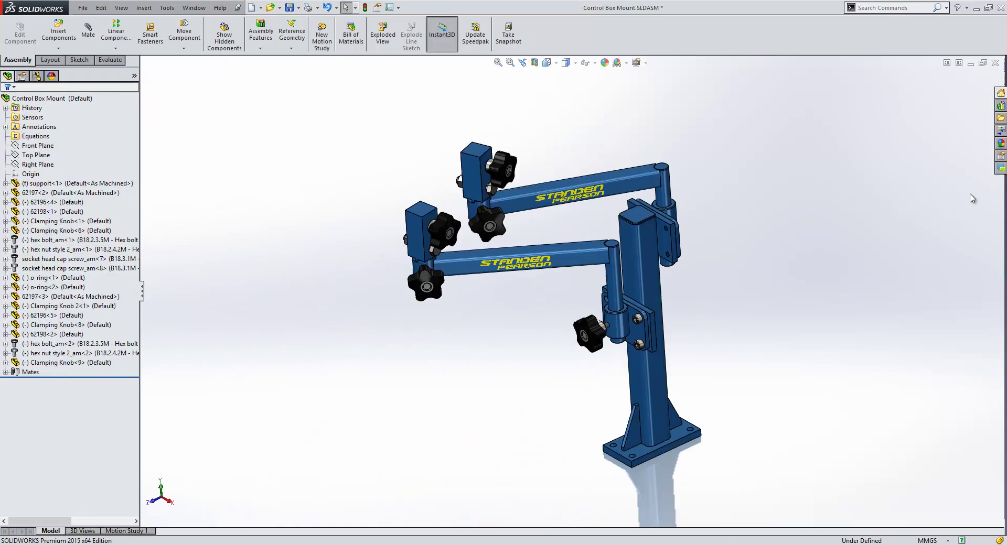